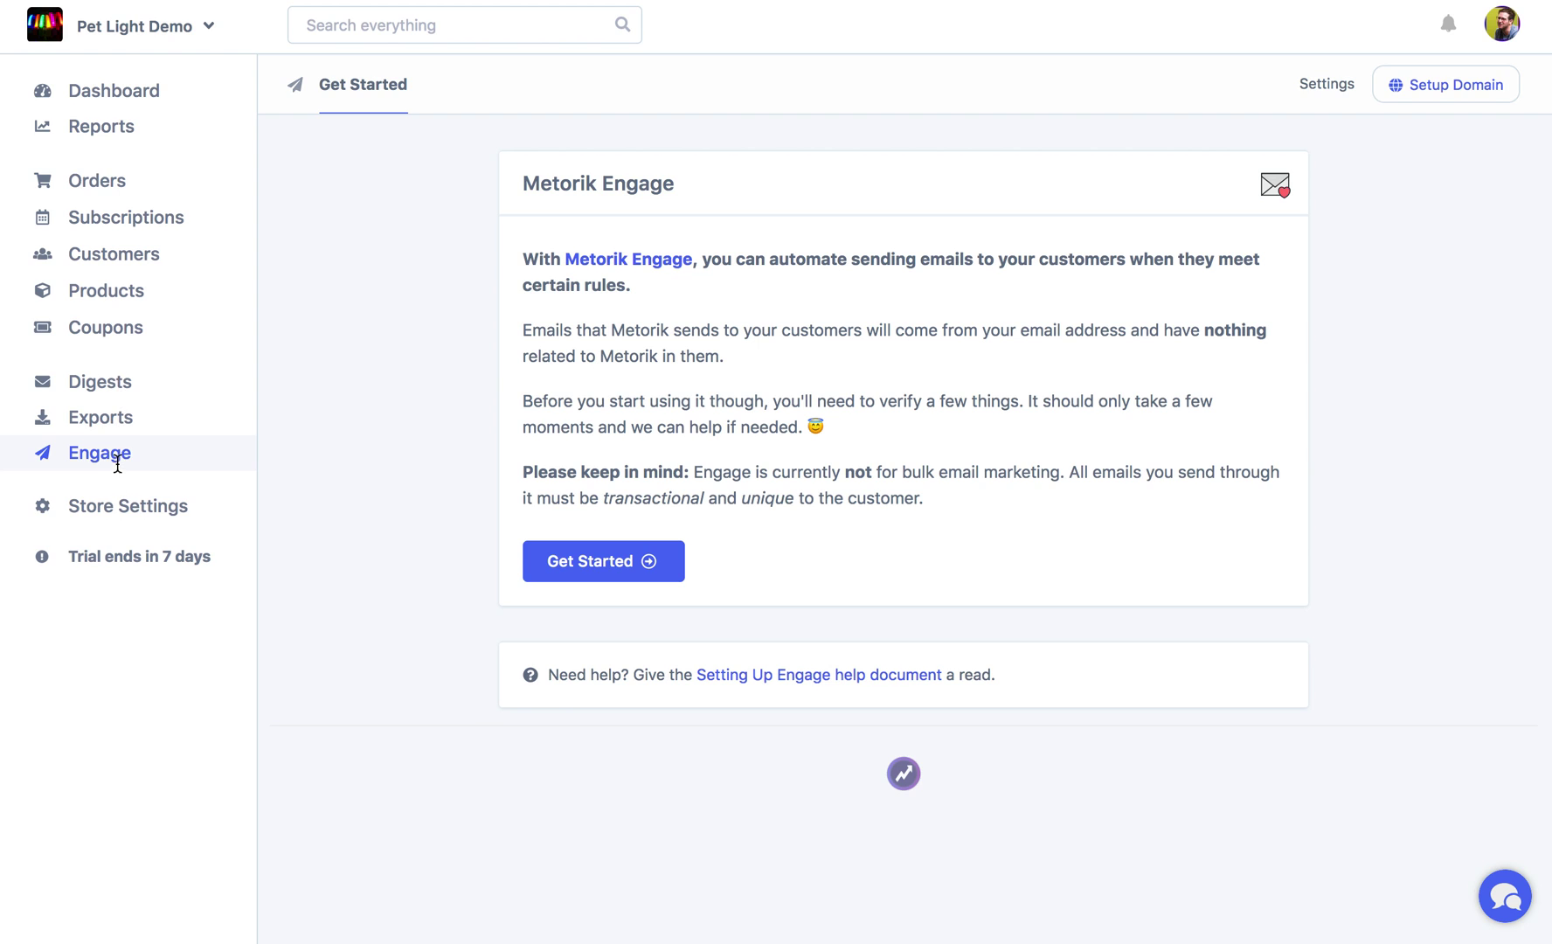
# Begin Engage setup and enter demo.petlight.com.au as the sending domain.
pyautogui.click(613, 567)
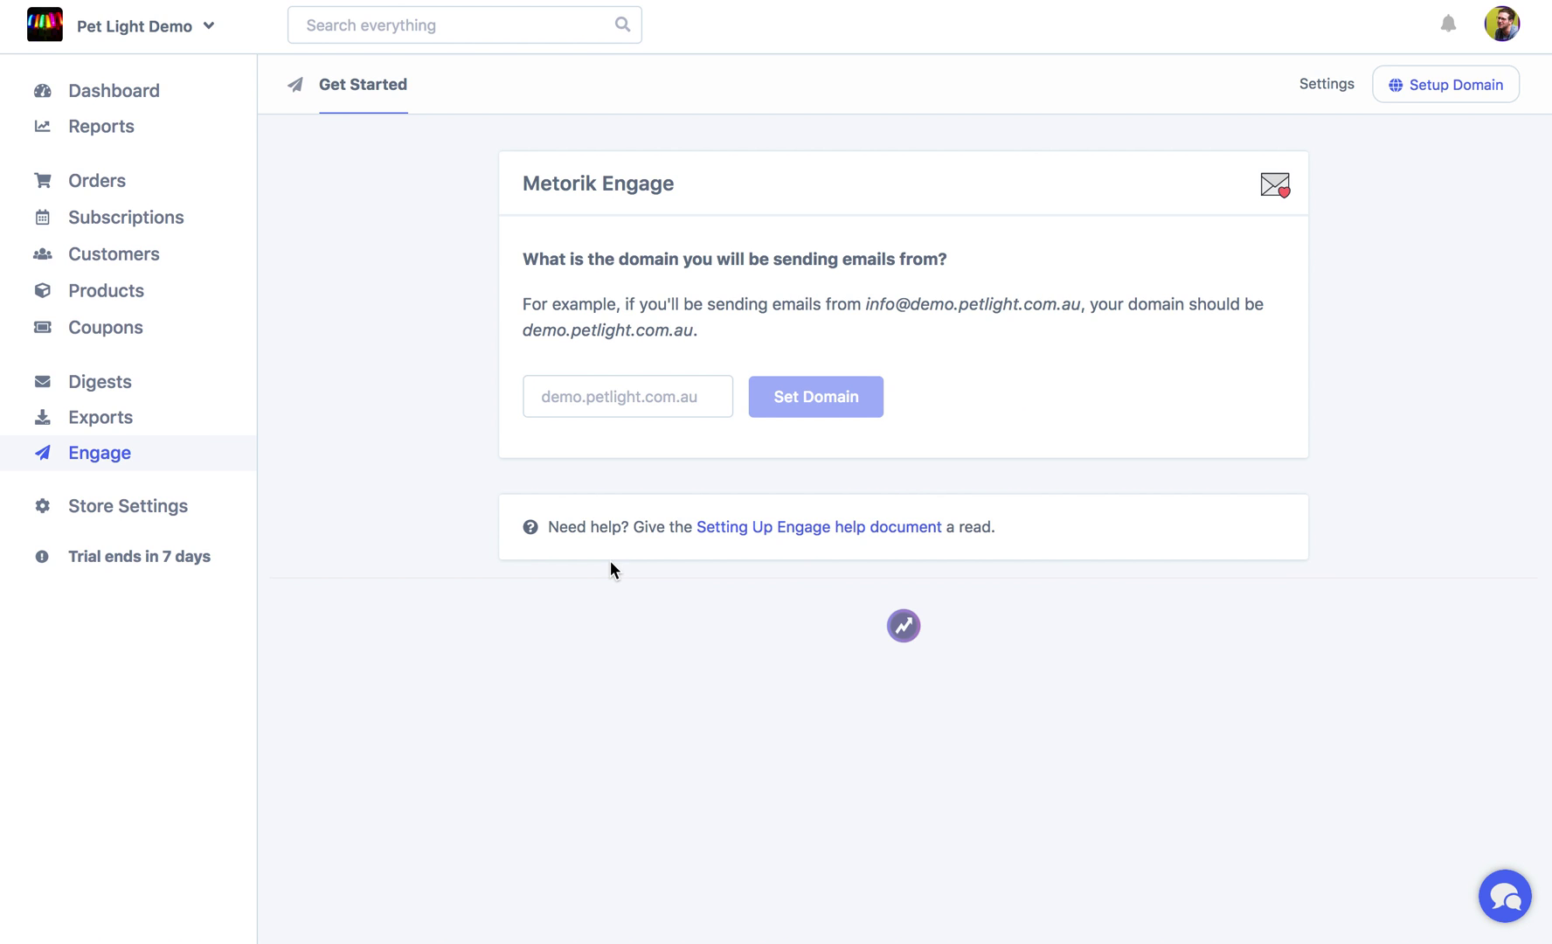
pyautogui.click(619, 400)
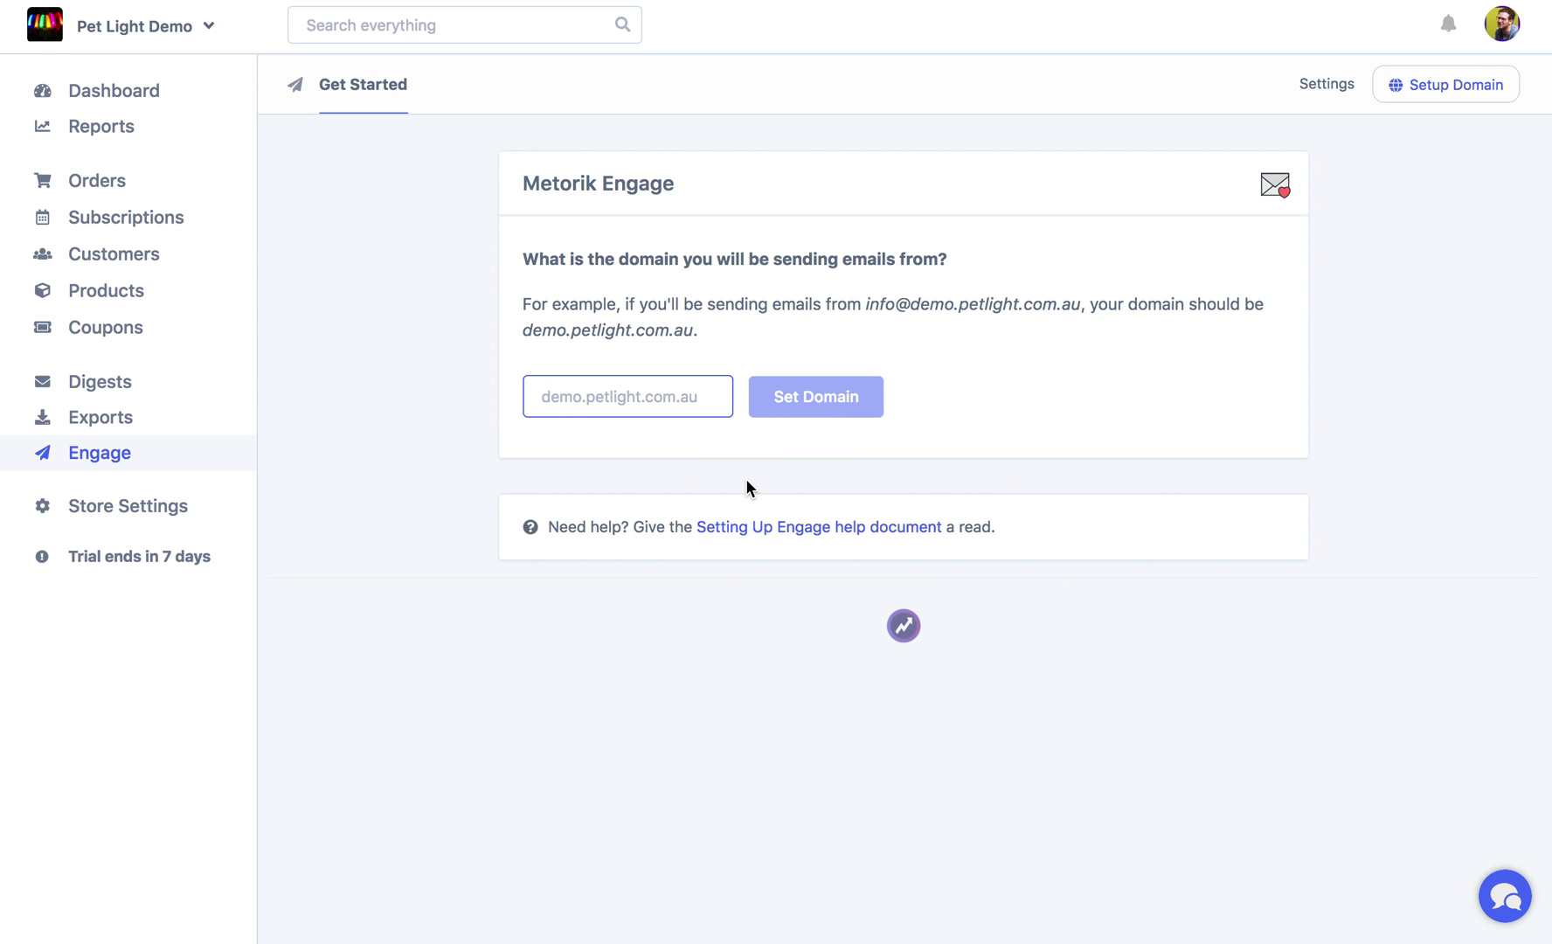
pyautogui.write('demo.petlight.com.au')
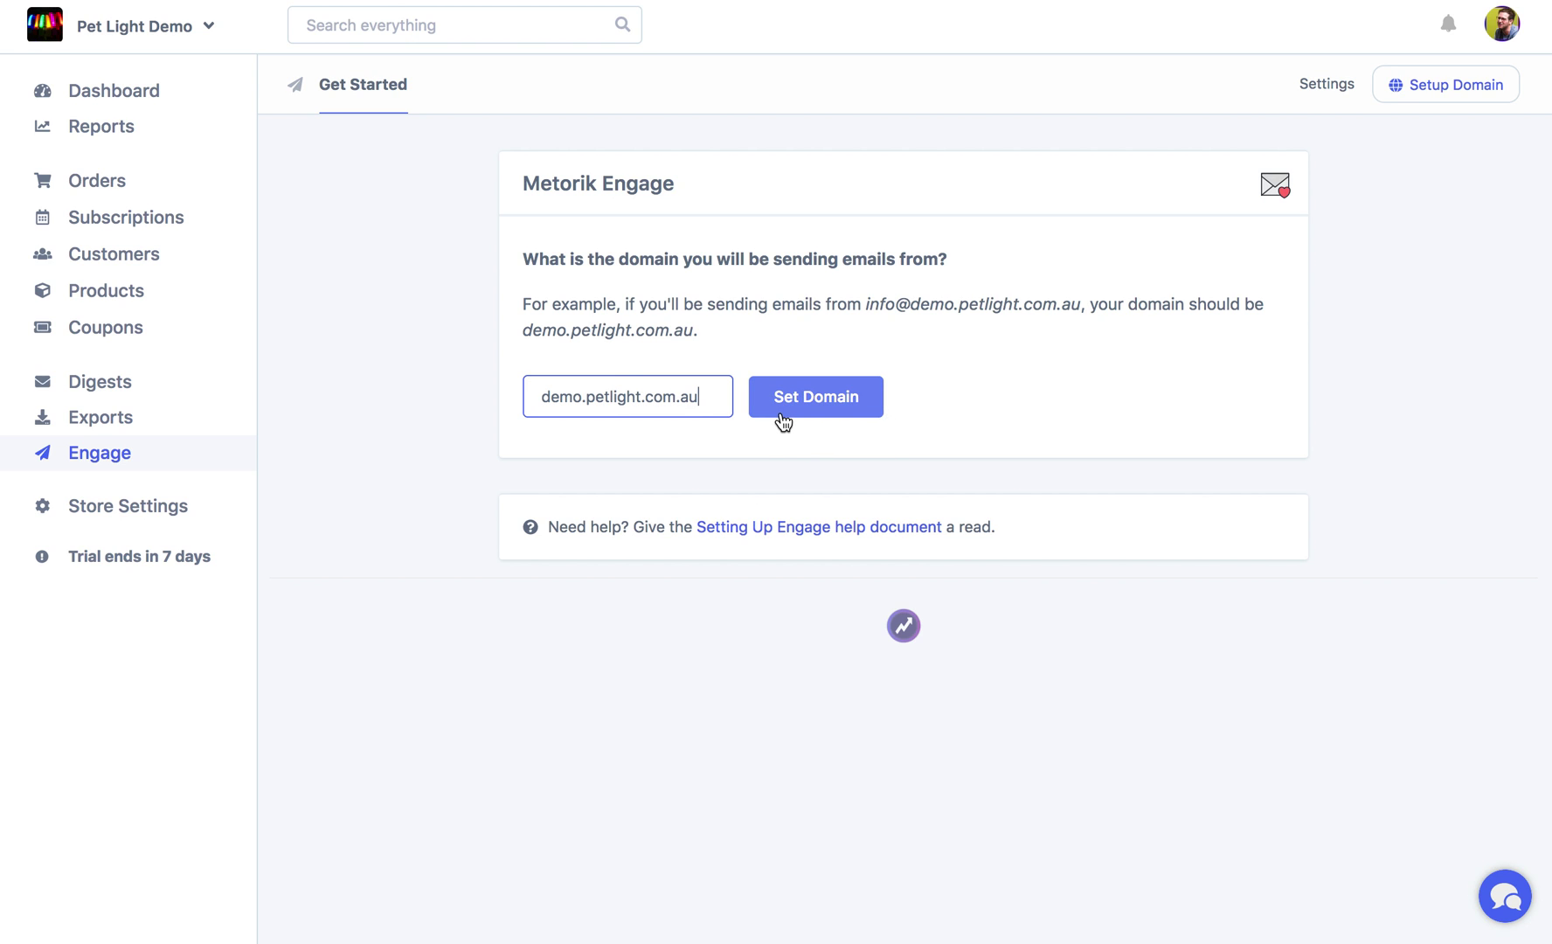
# Save the sending domain and enter the store address 123 WooCommerce Street, Jarvis City, Australia.
pyautogui.click(781, 418)
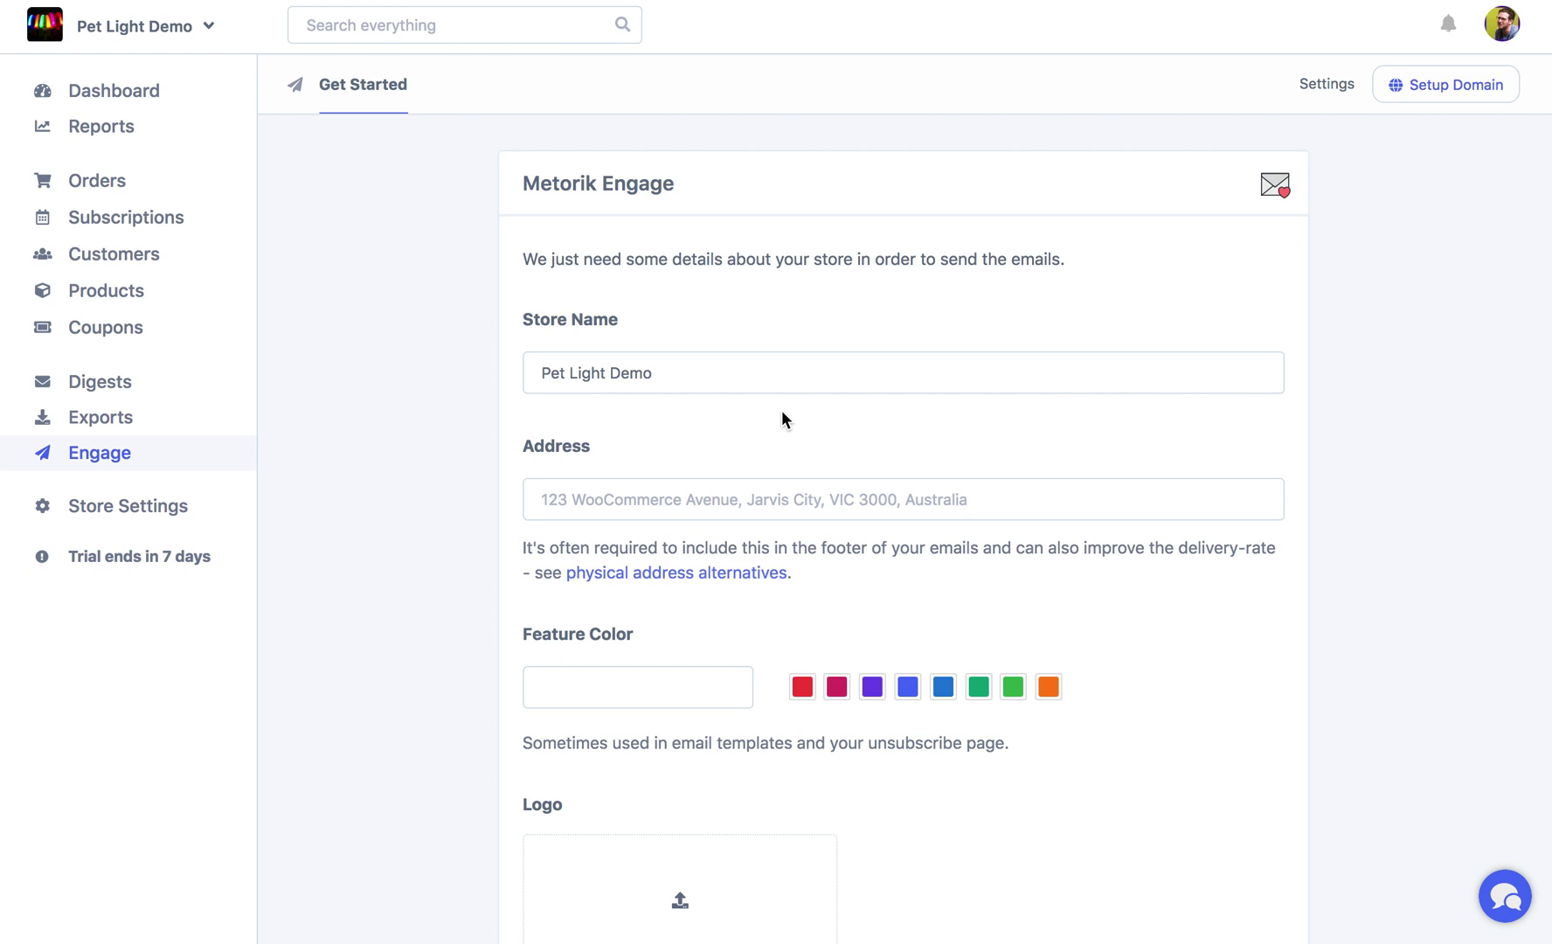
pyautogui.scroll(-1, 781, 419)
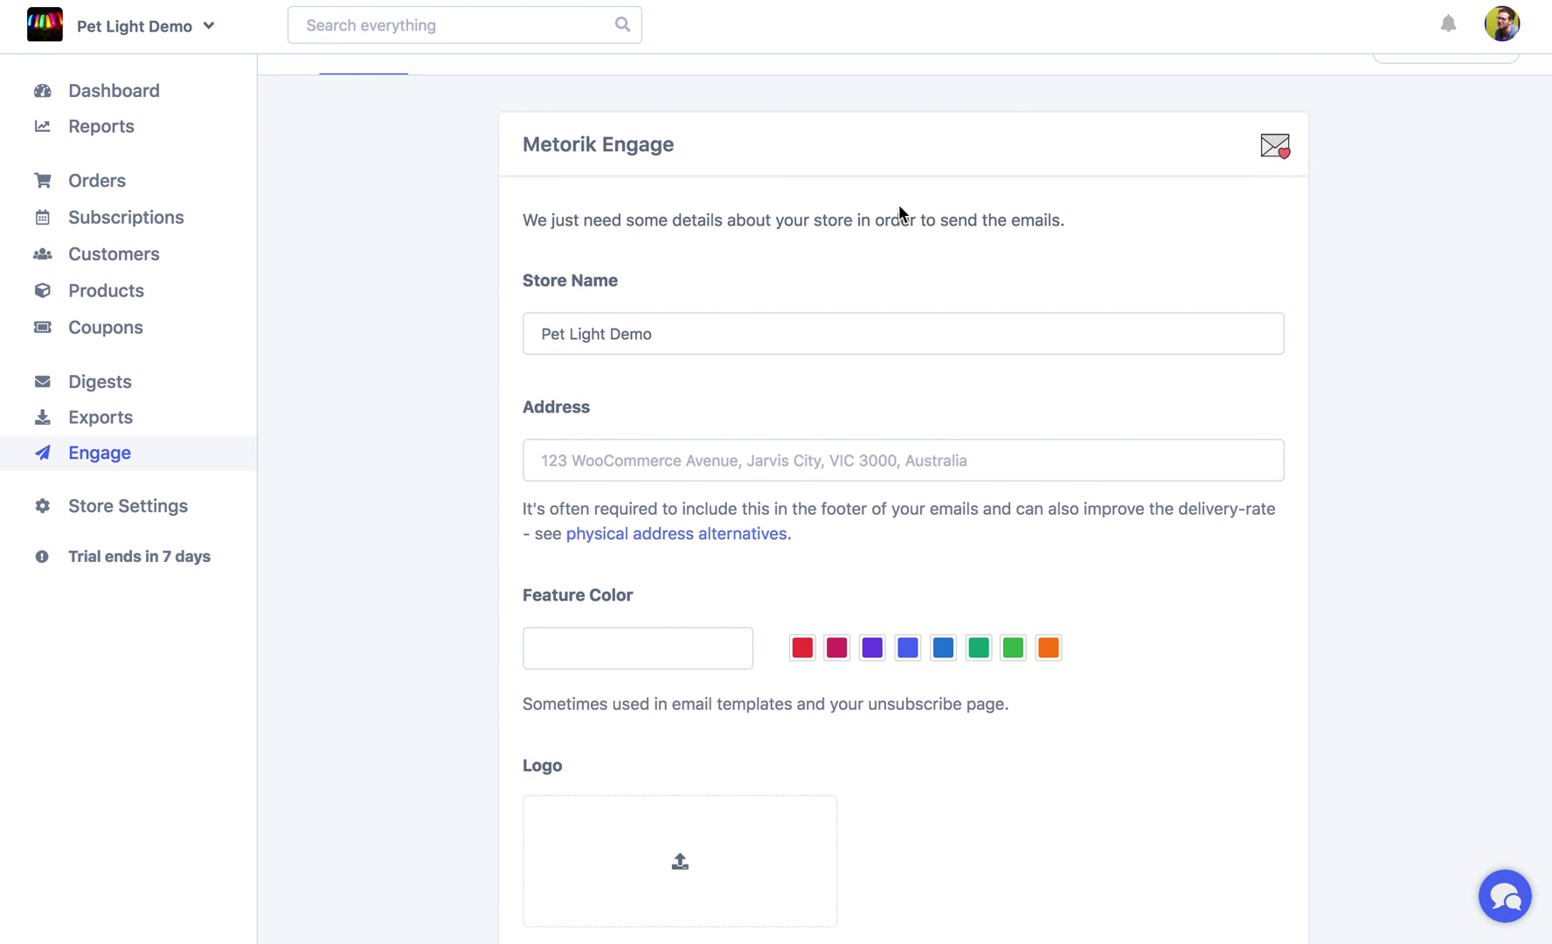
pyautogui.click(659, 449)
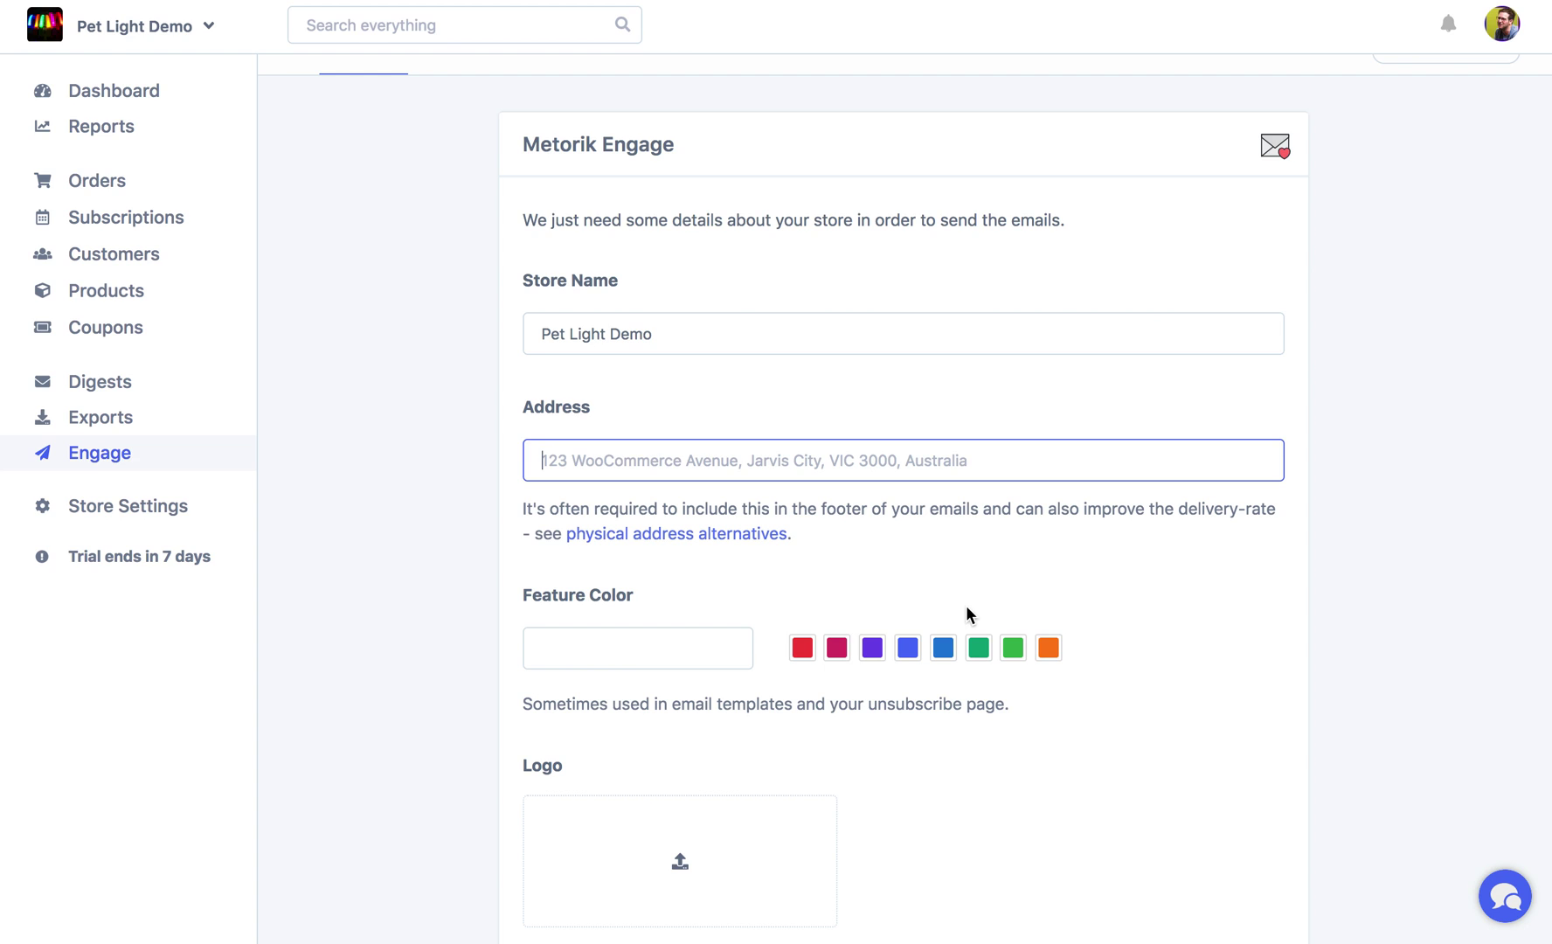
pyautogui.write('123 WooComm')
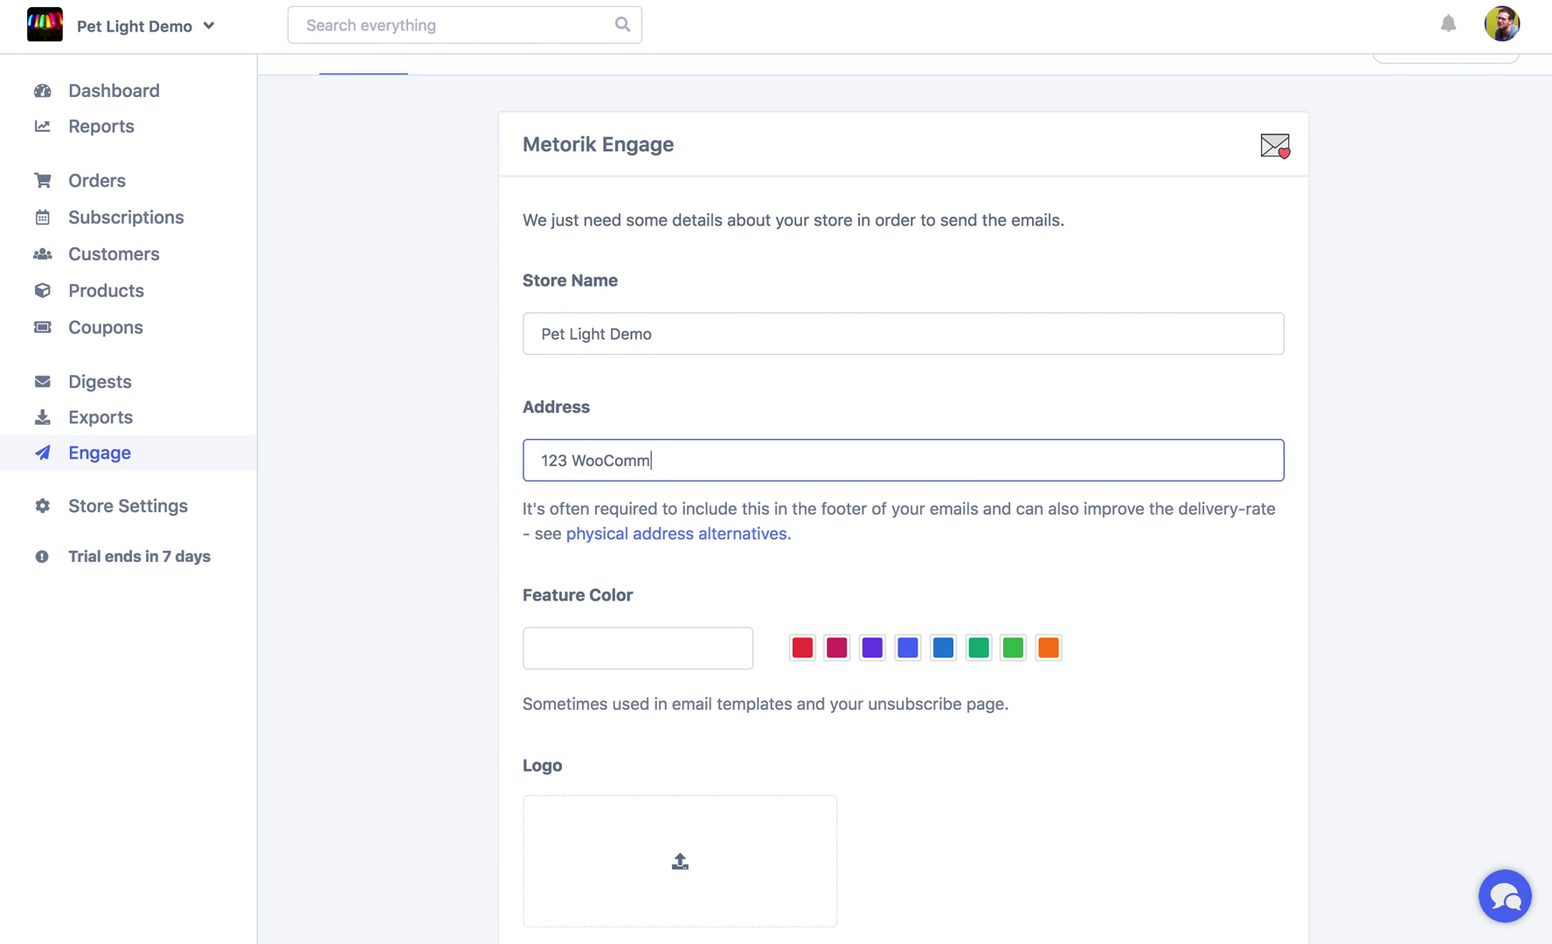
pyautogui.write('erce Street, Jarvis City')
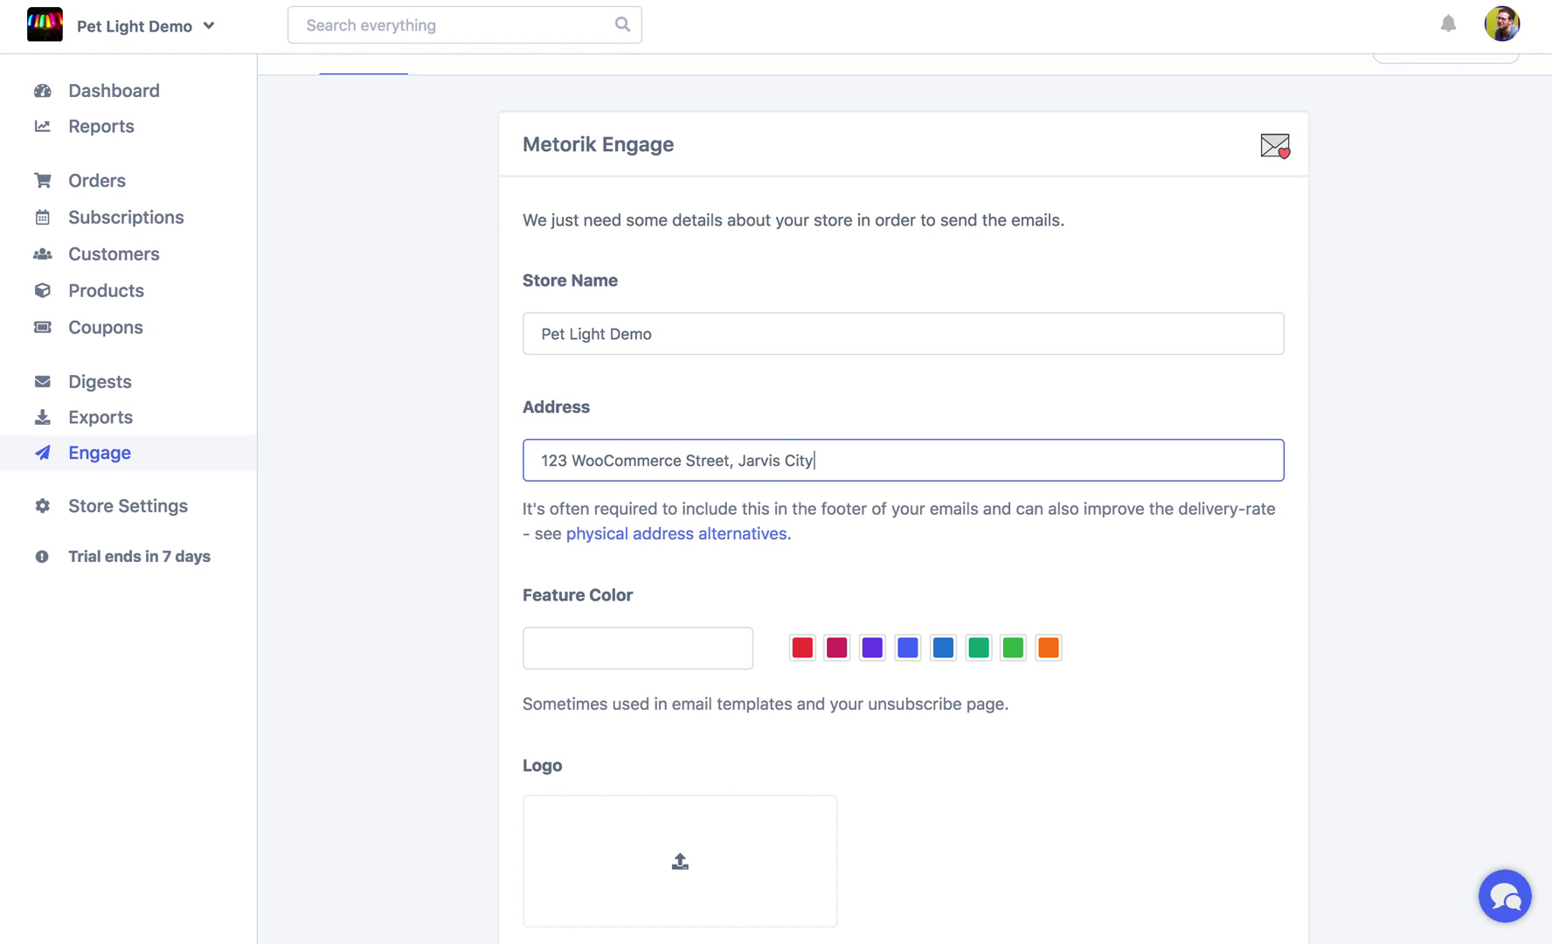
pyautogui.write(', Australia')
# Set the feature colour to purple #7048e8 and submit the store details.
pyautogui.scroll(-3, 1140, 393)
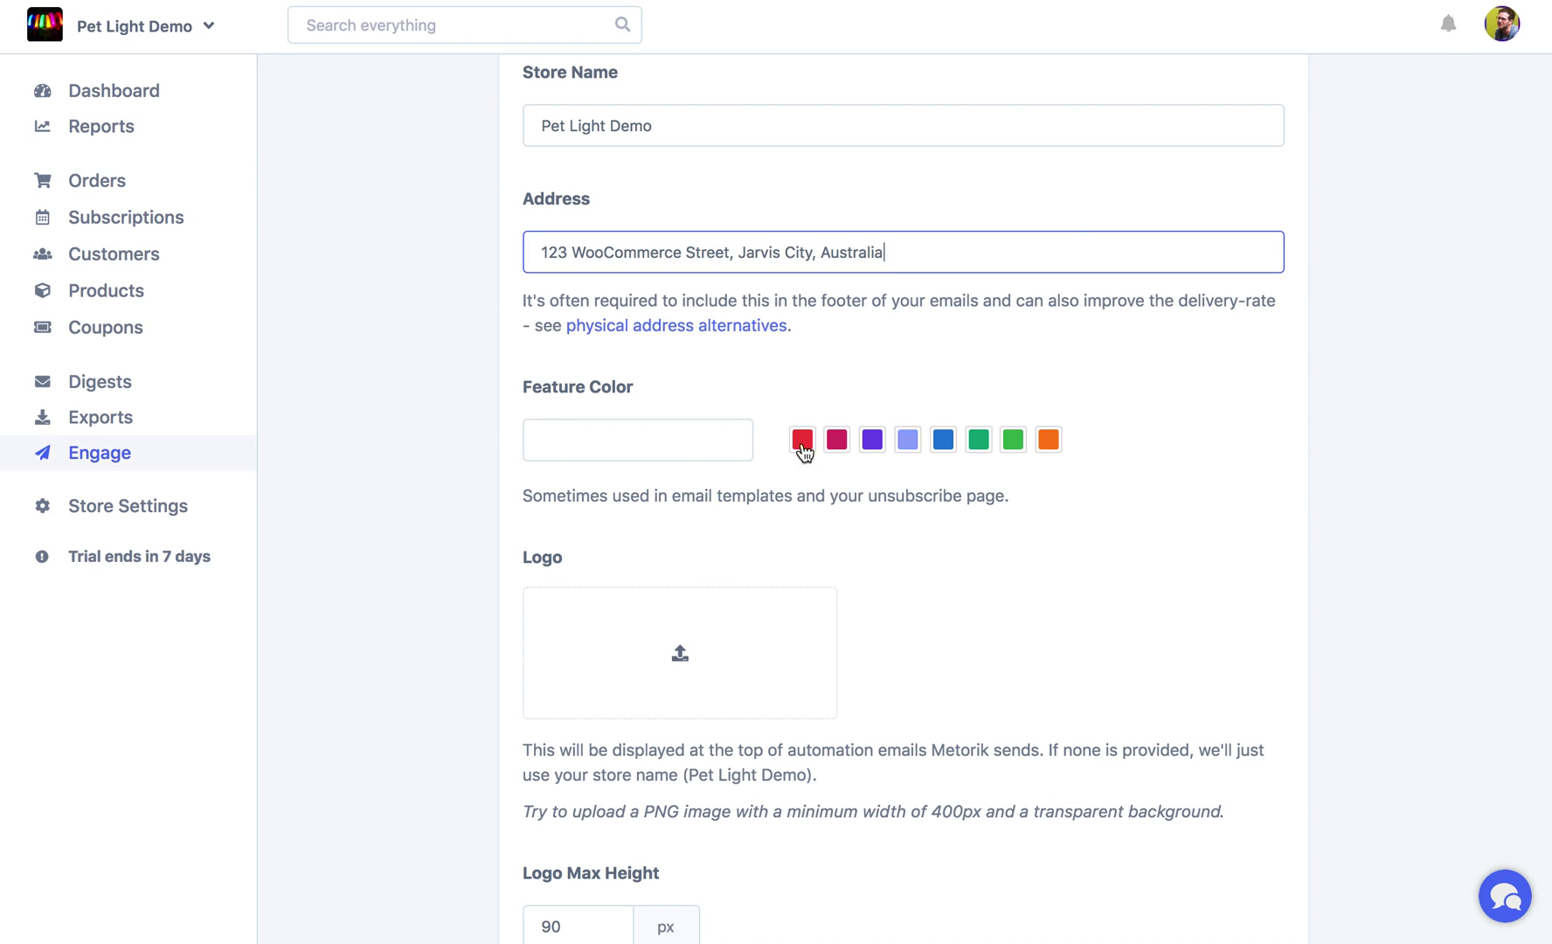
pyautogui.click(655, 435)
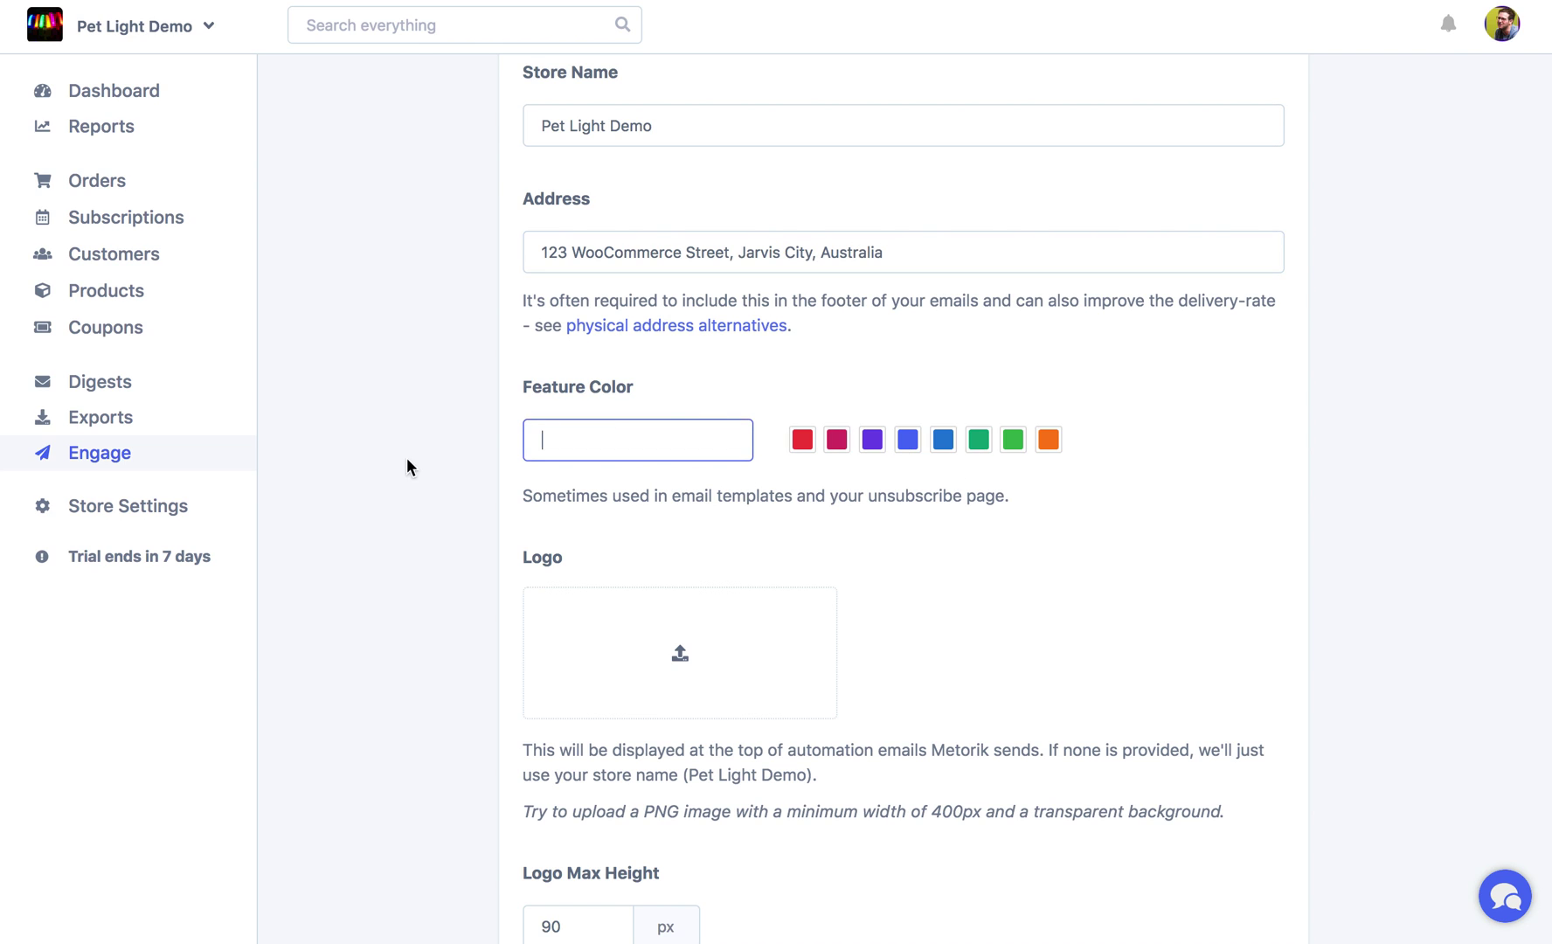
pyautogui.click(839, 442)
pyautogui.click(873, 442)
pyautogui.scroll(-5, 896, 603)
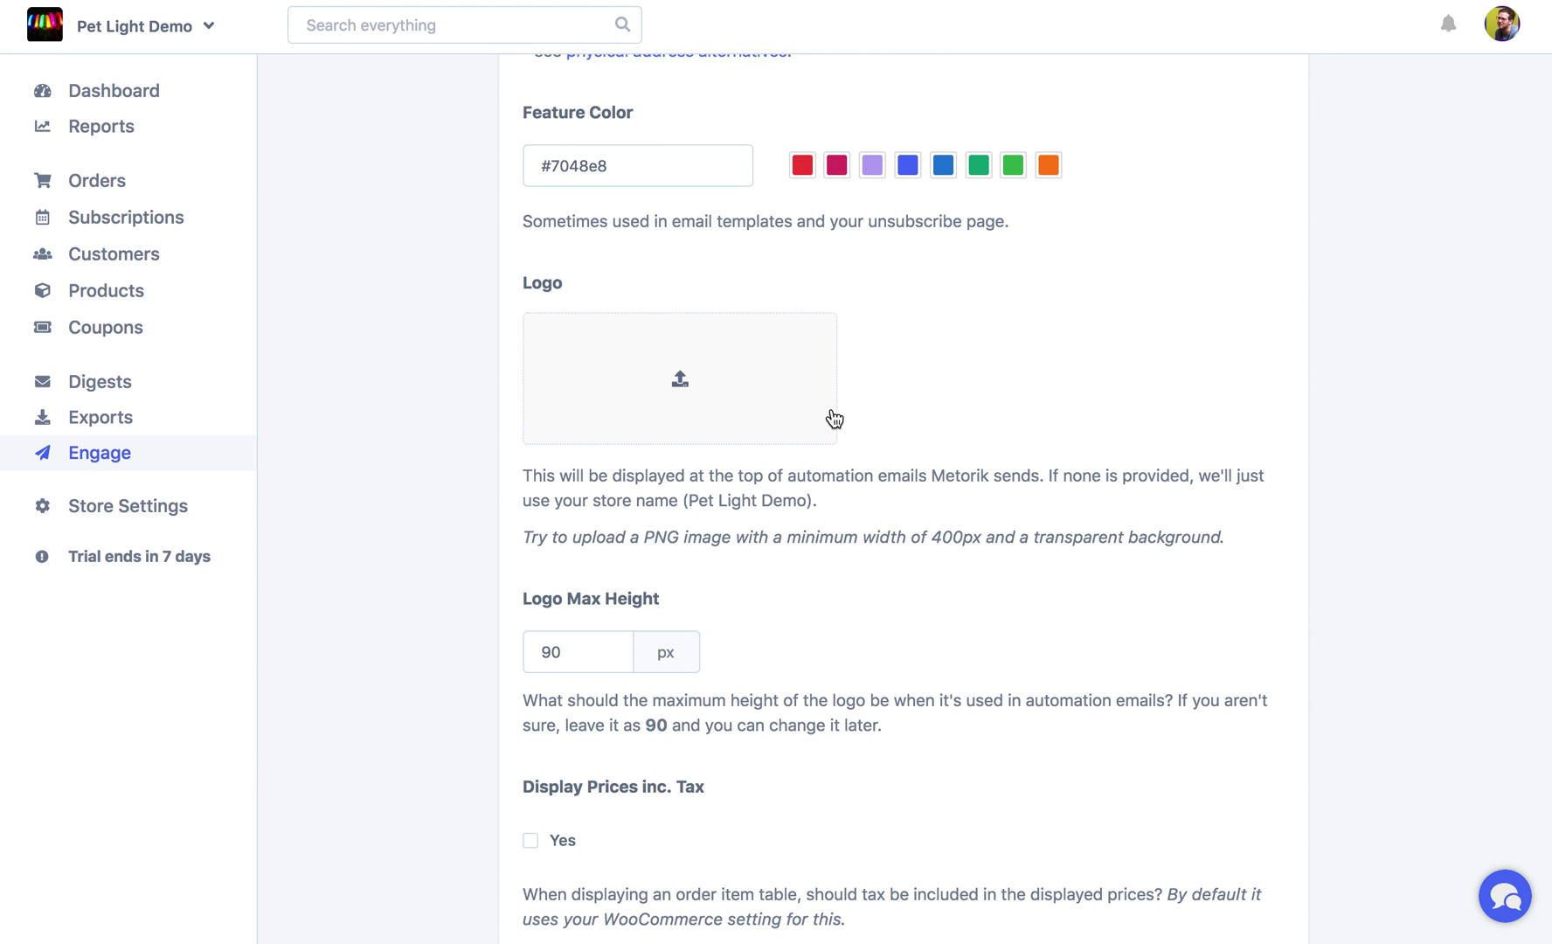
pyautogui.scroll(-5, 780, 444)
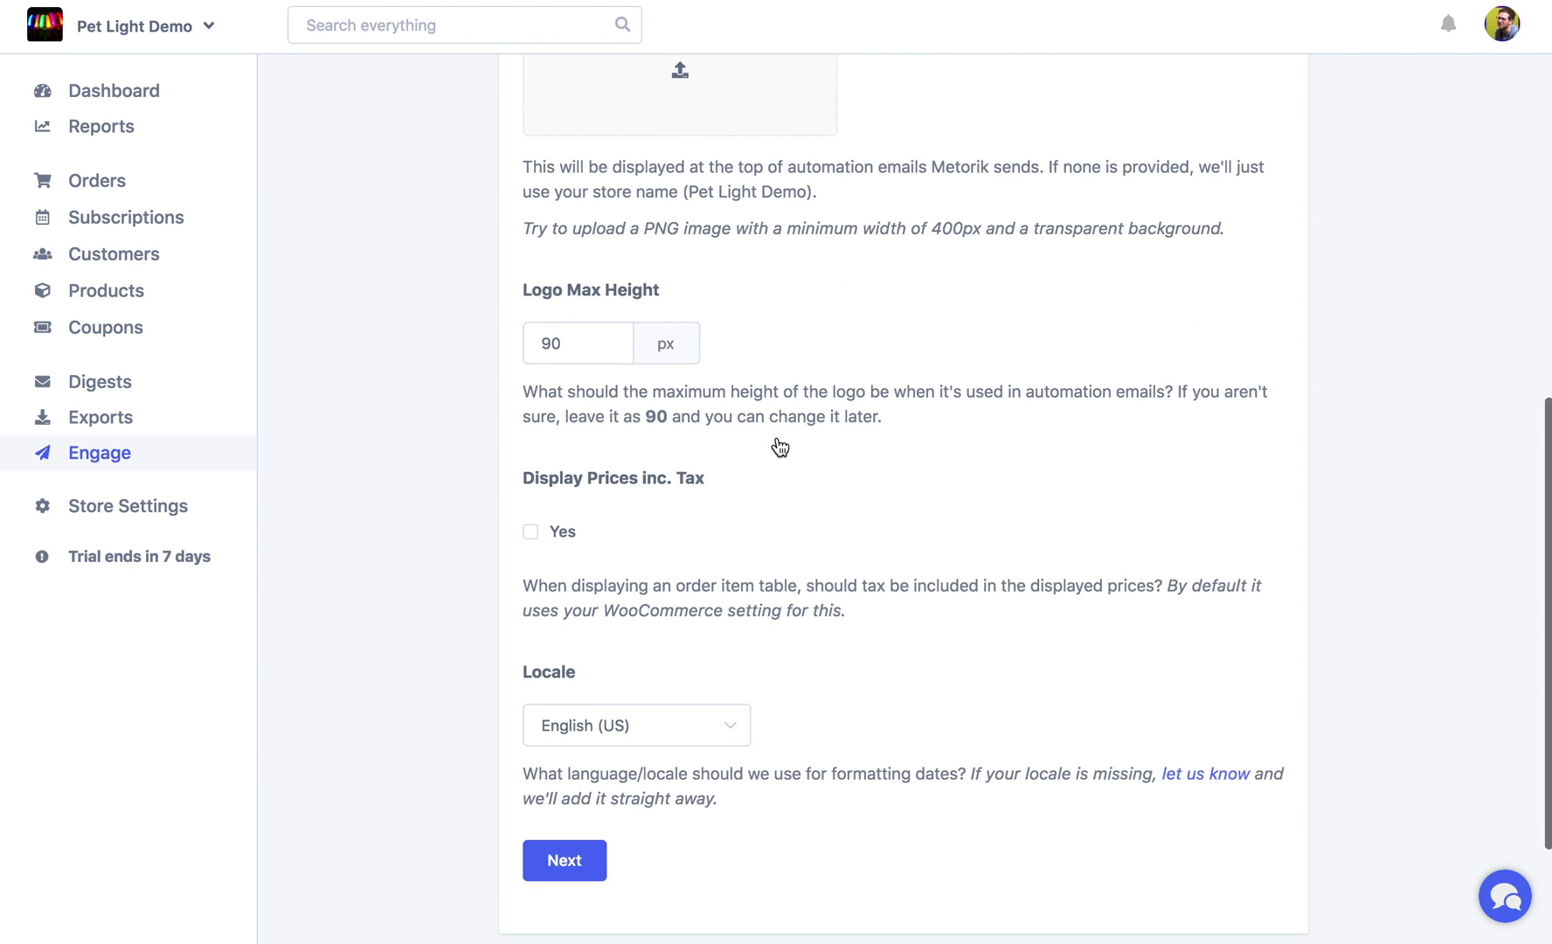
pyautogui.scroll(3, 757, 350)
pyautogui.scroll(-3, 755, 349)
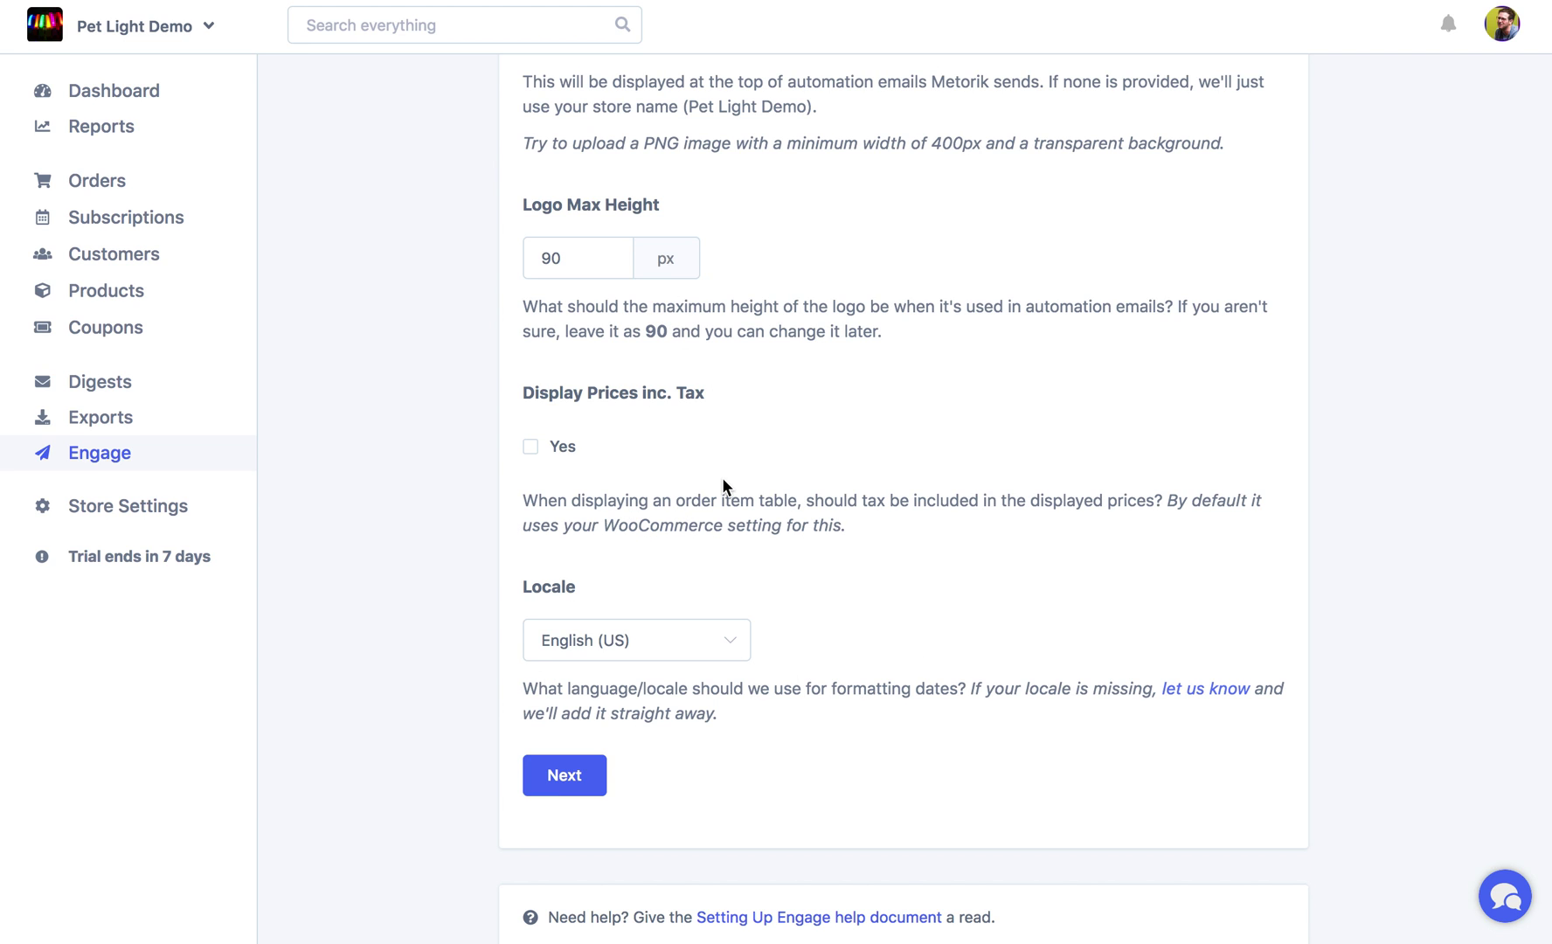
pyautogui.scroll(-2, 710, 713)
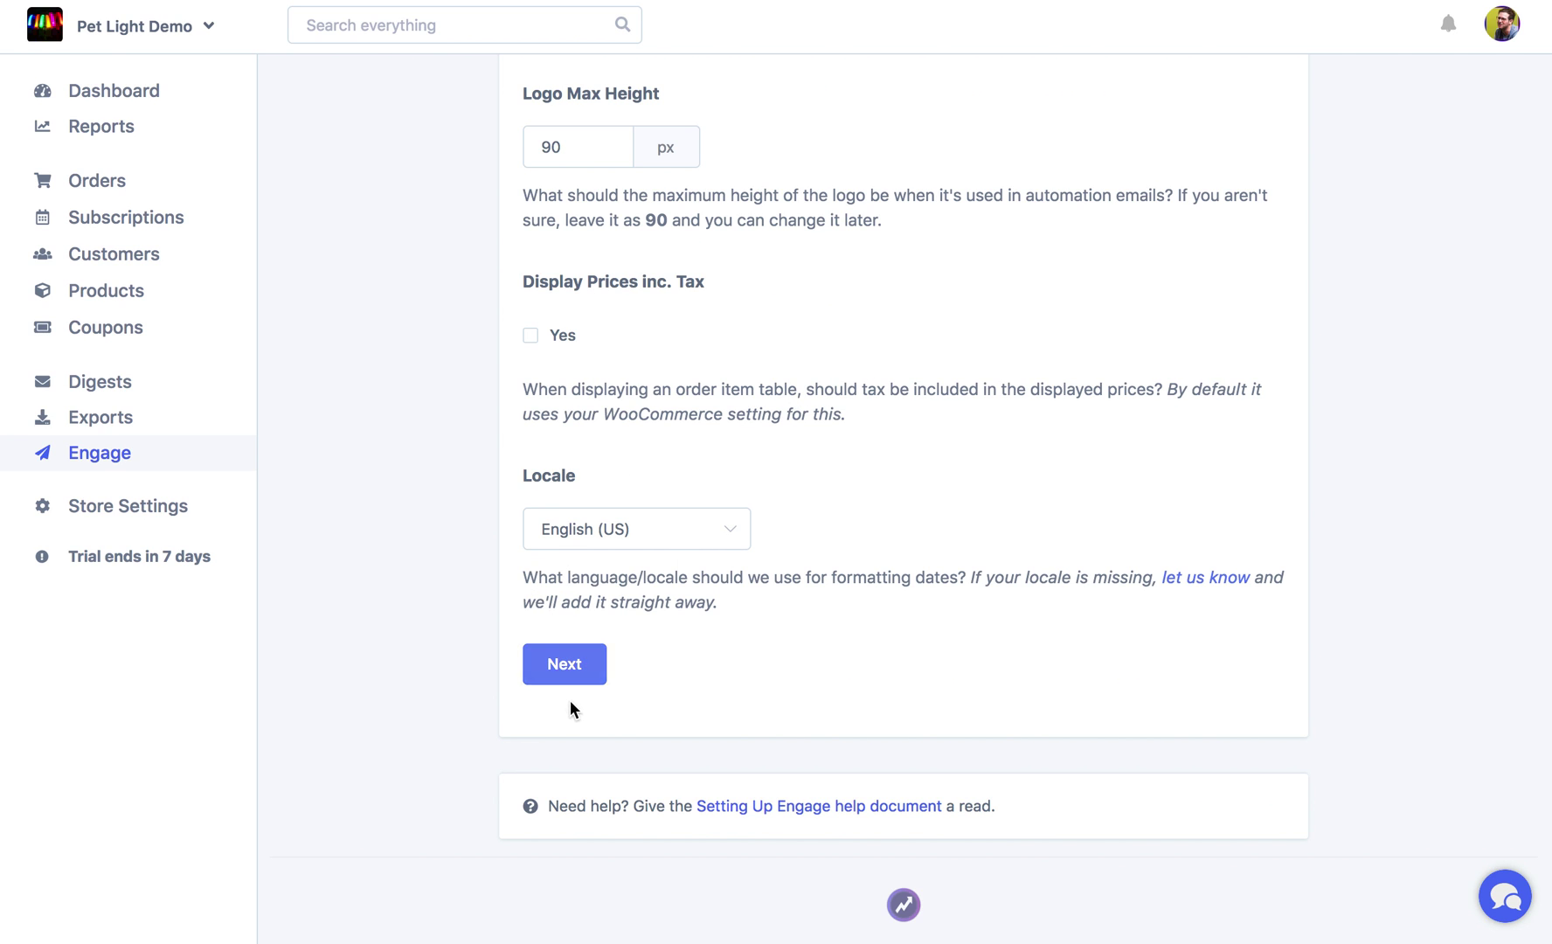
pyautogui.click(556, 666)
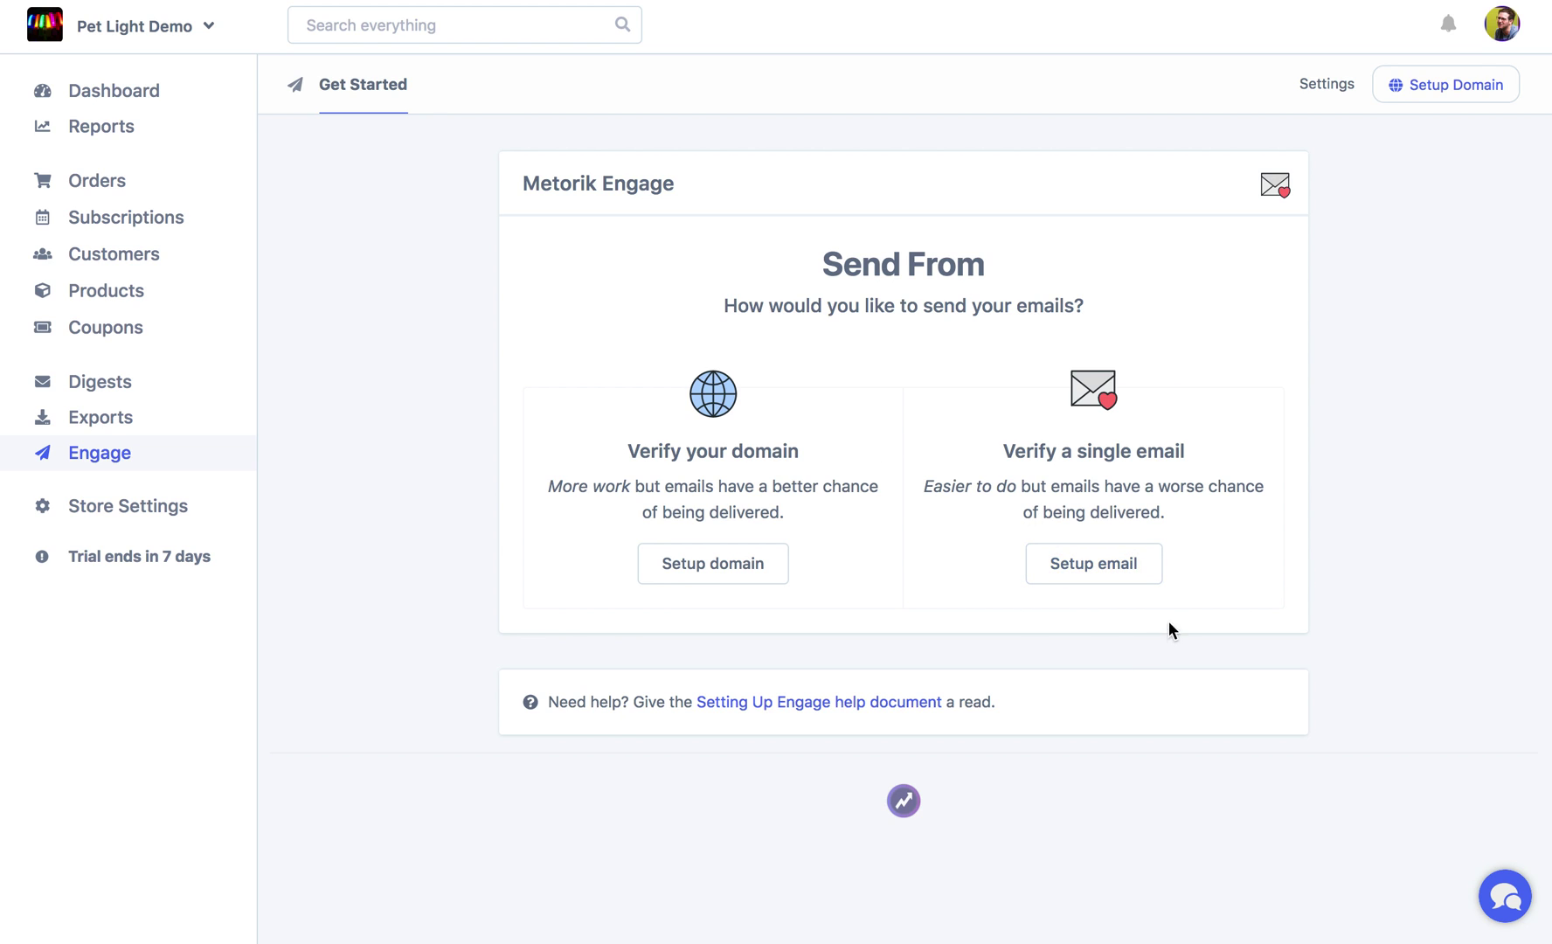
pyautogui.click(1138, 578)
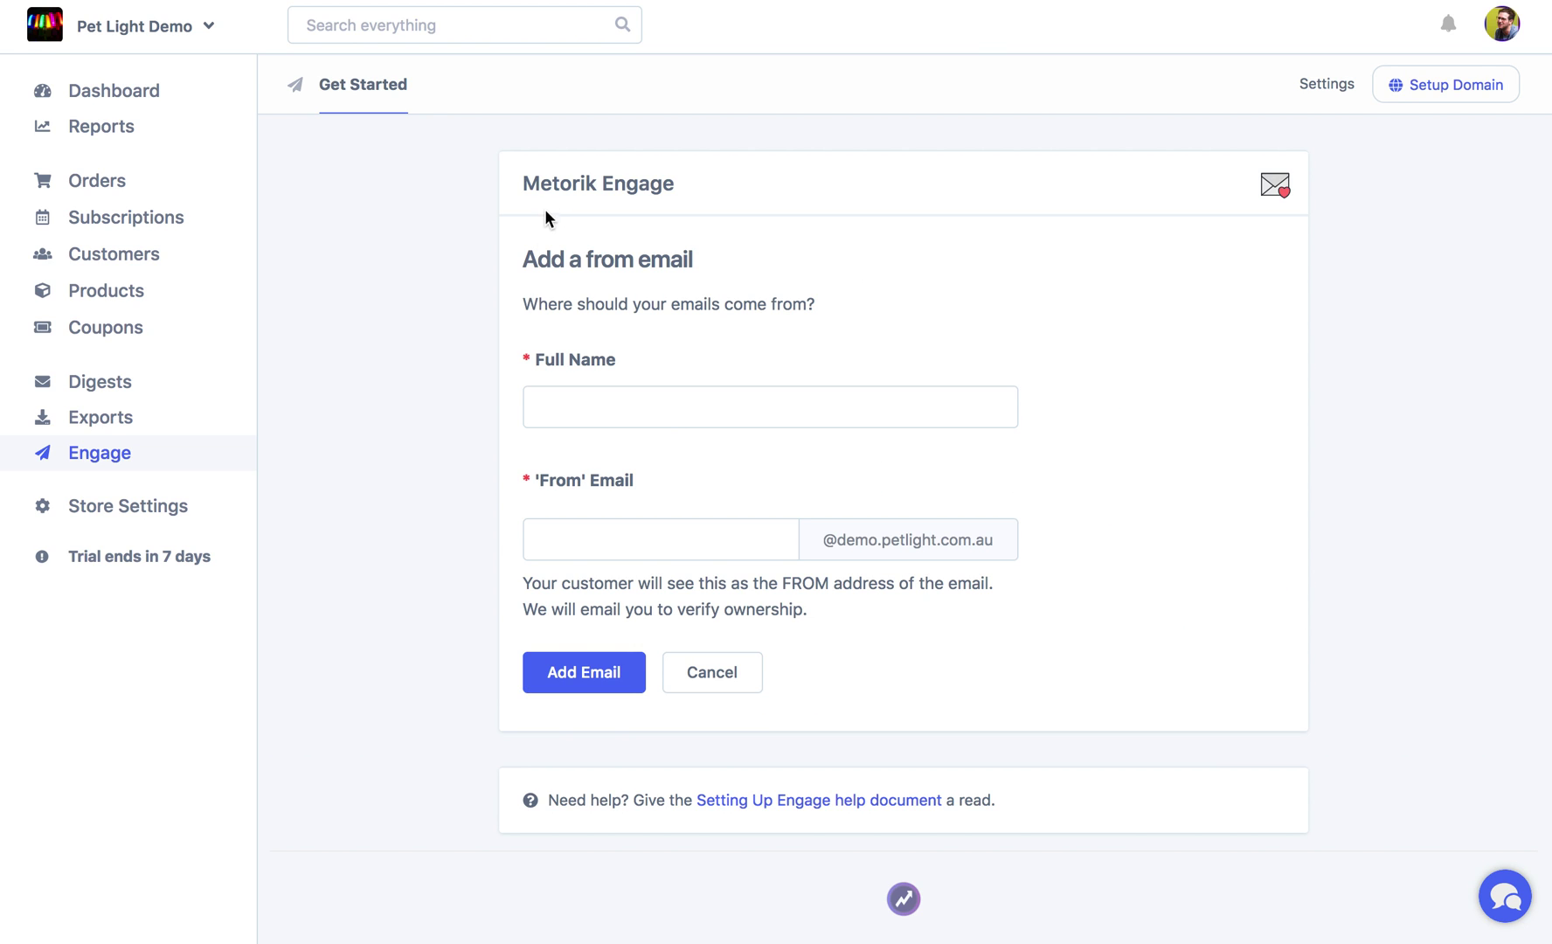
pyautogui.click(547, 395)
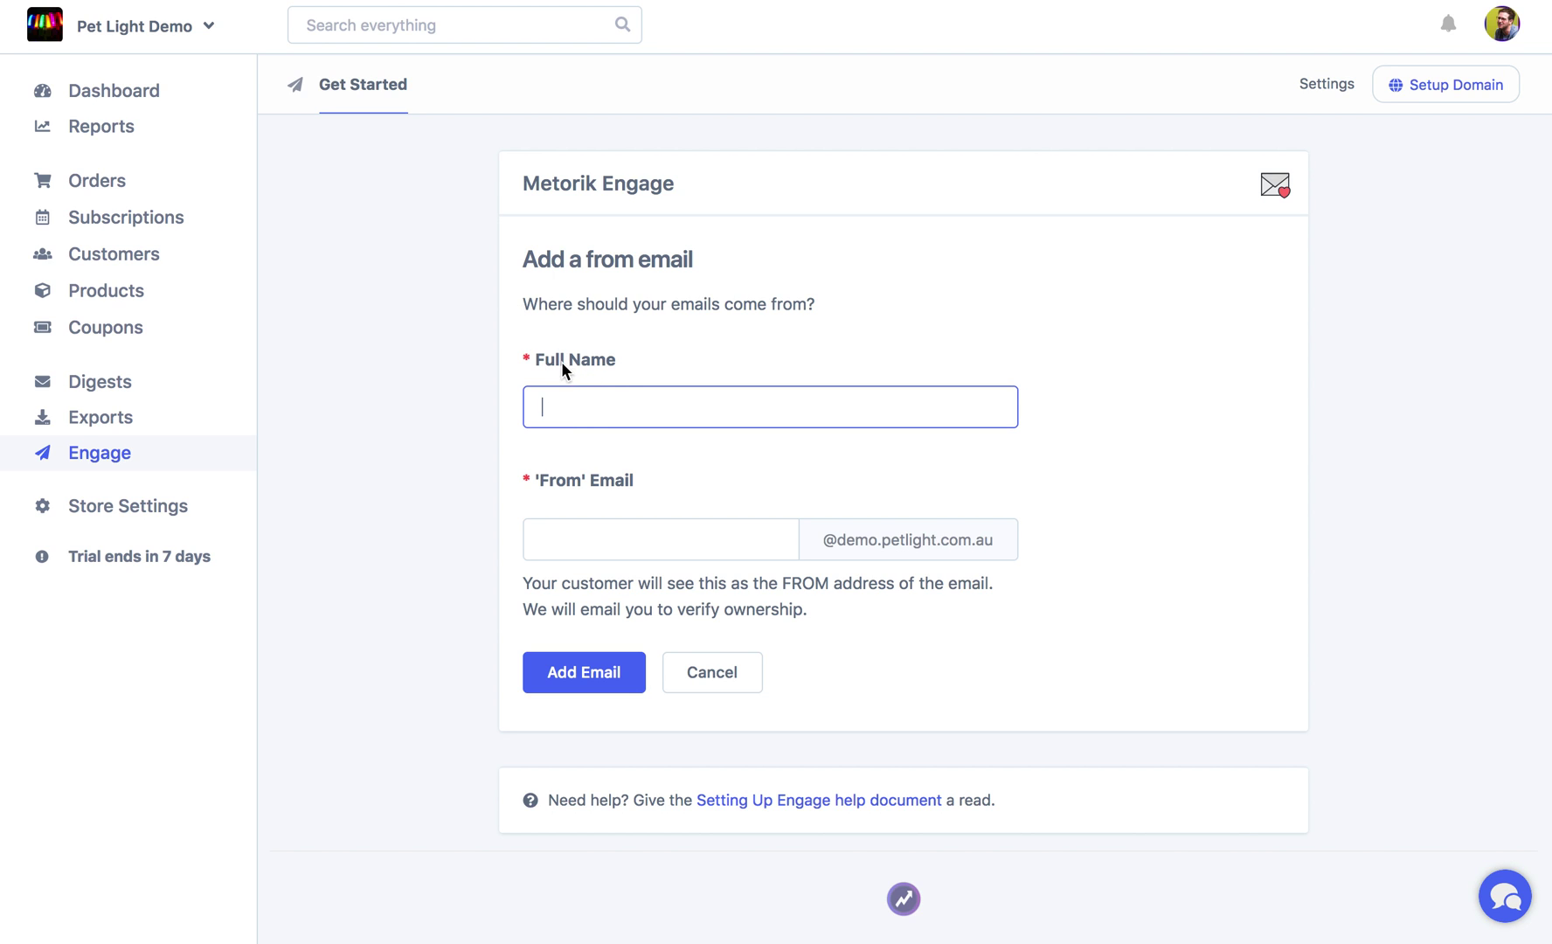
pyautogui.click(570, 544)
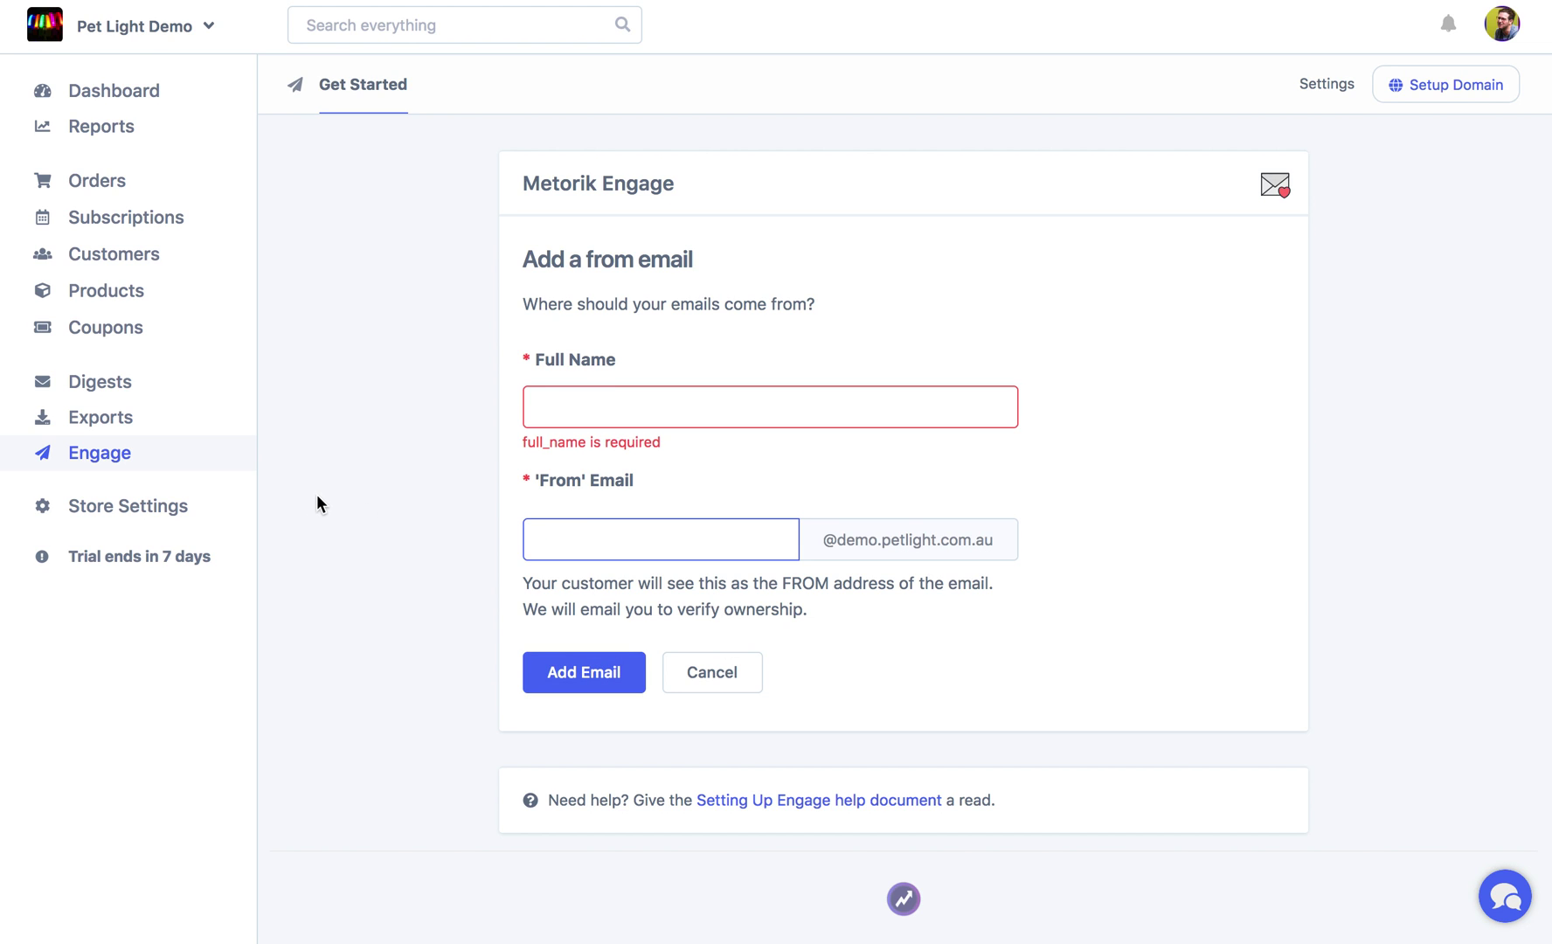
pyautogui.click(735, 687)
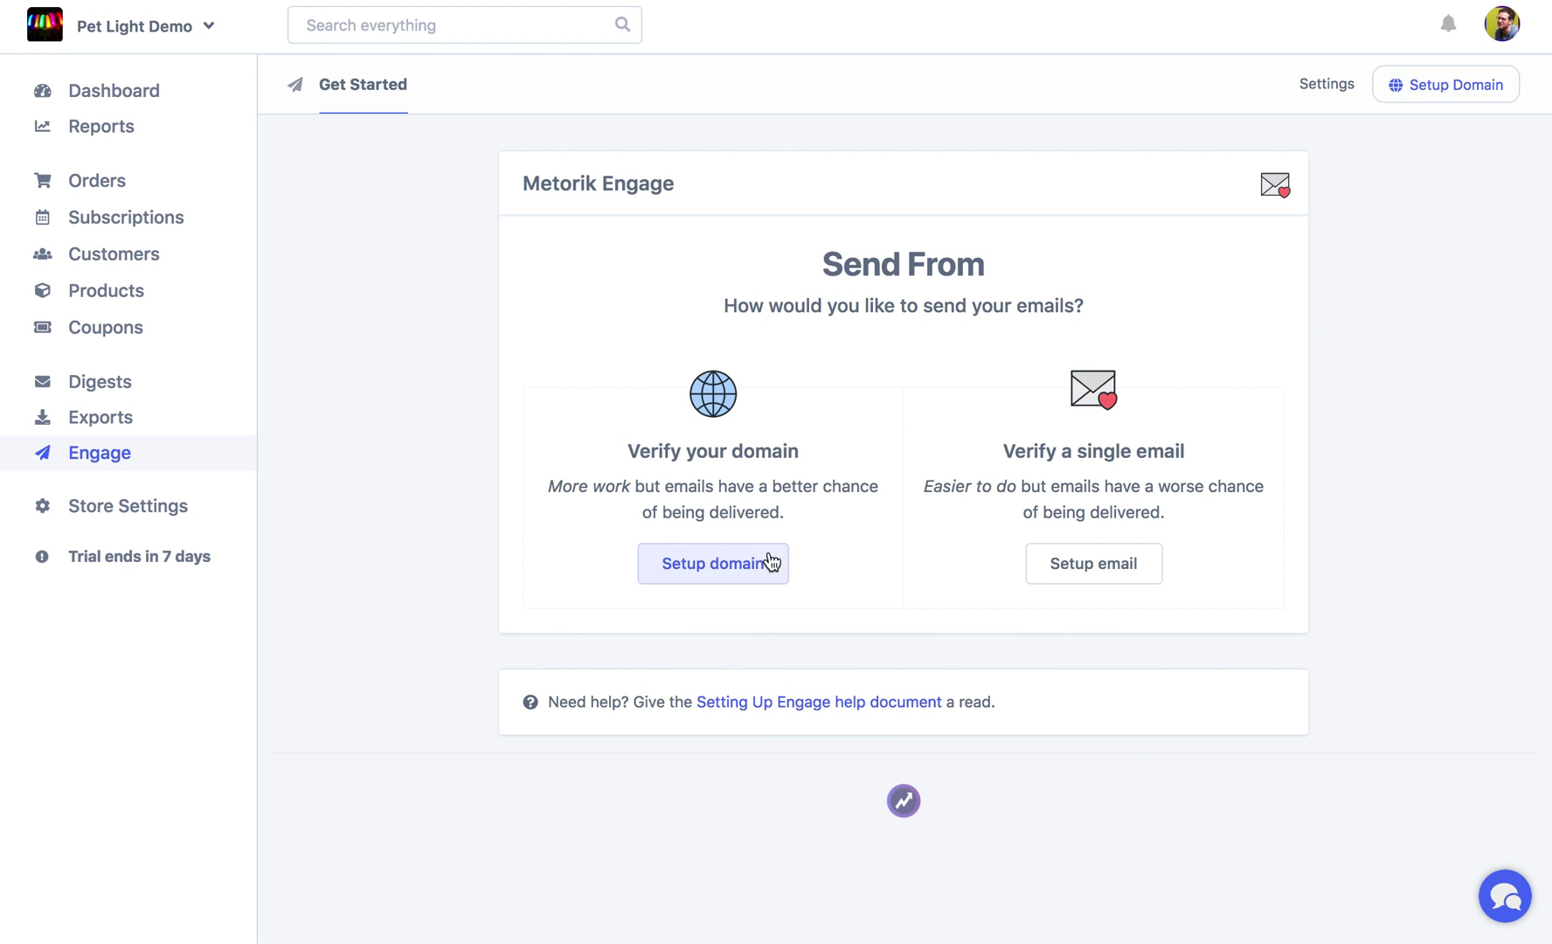
# Choose to verify the whole domain, review the DKIM instructions and close the support chat.
pyautogui.click(693, 570)
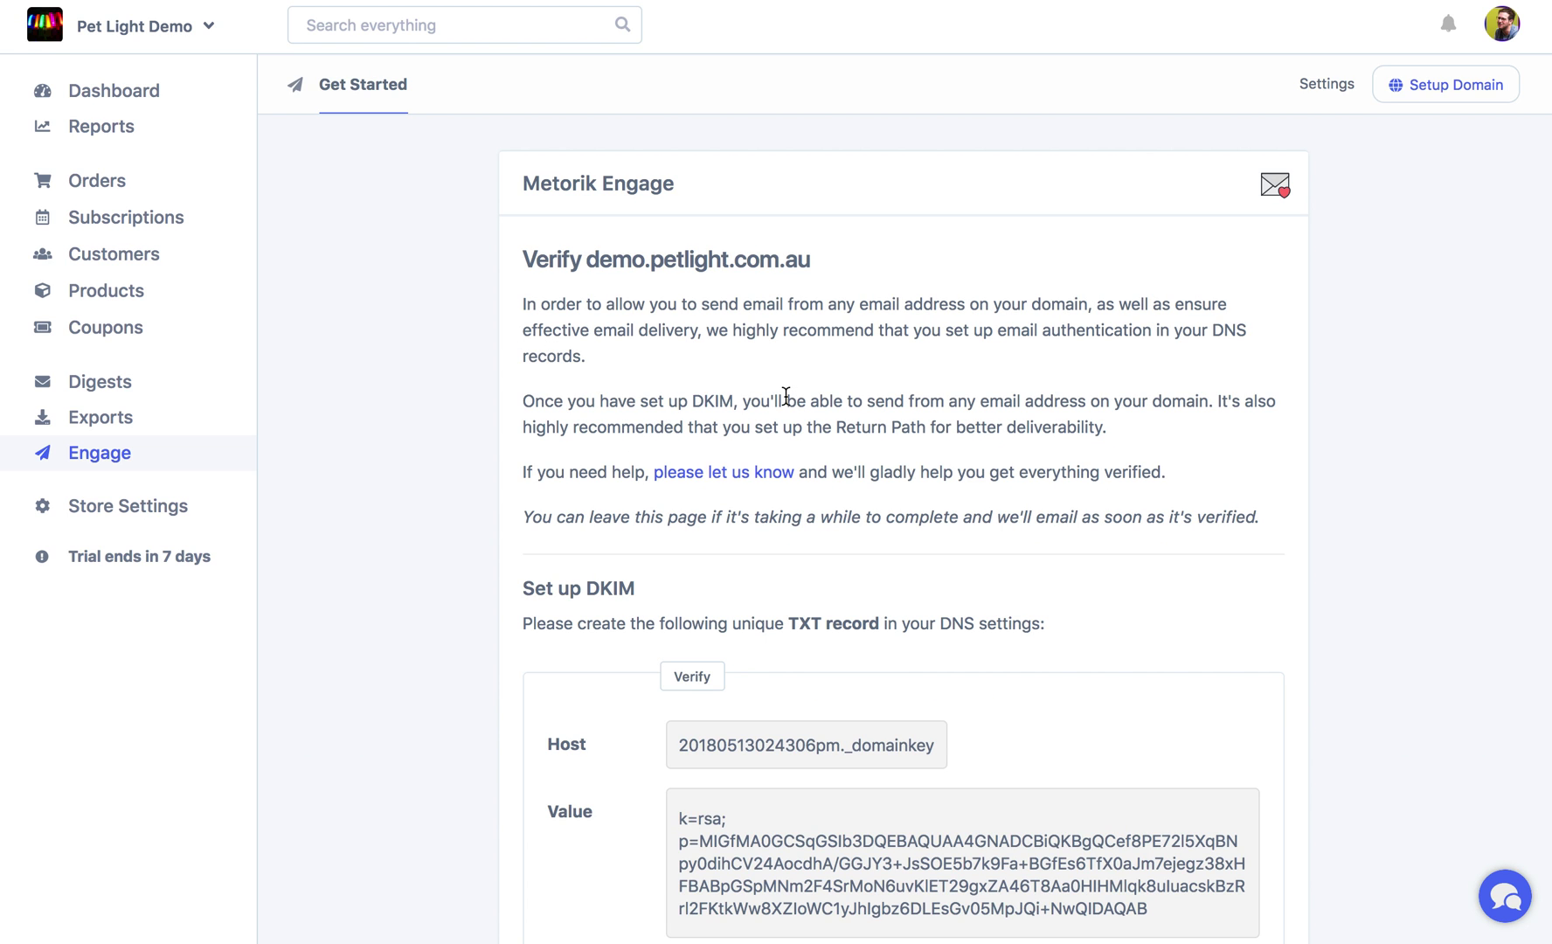
pyautogui.scroll(-5, 786, 395)
pyautogui.scroll(-5, 785, 394)
pyautogui.scroll(7, 785, 395)
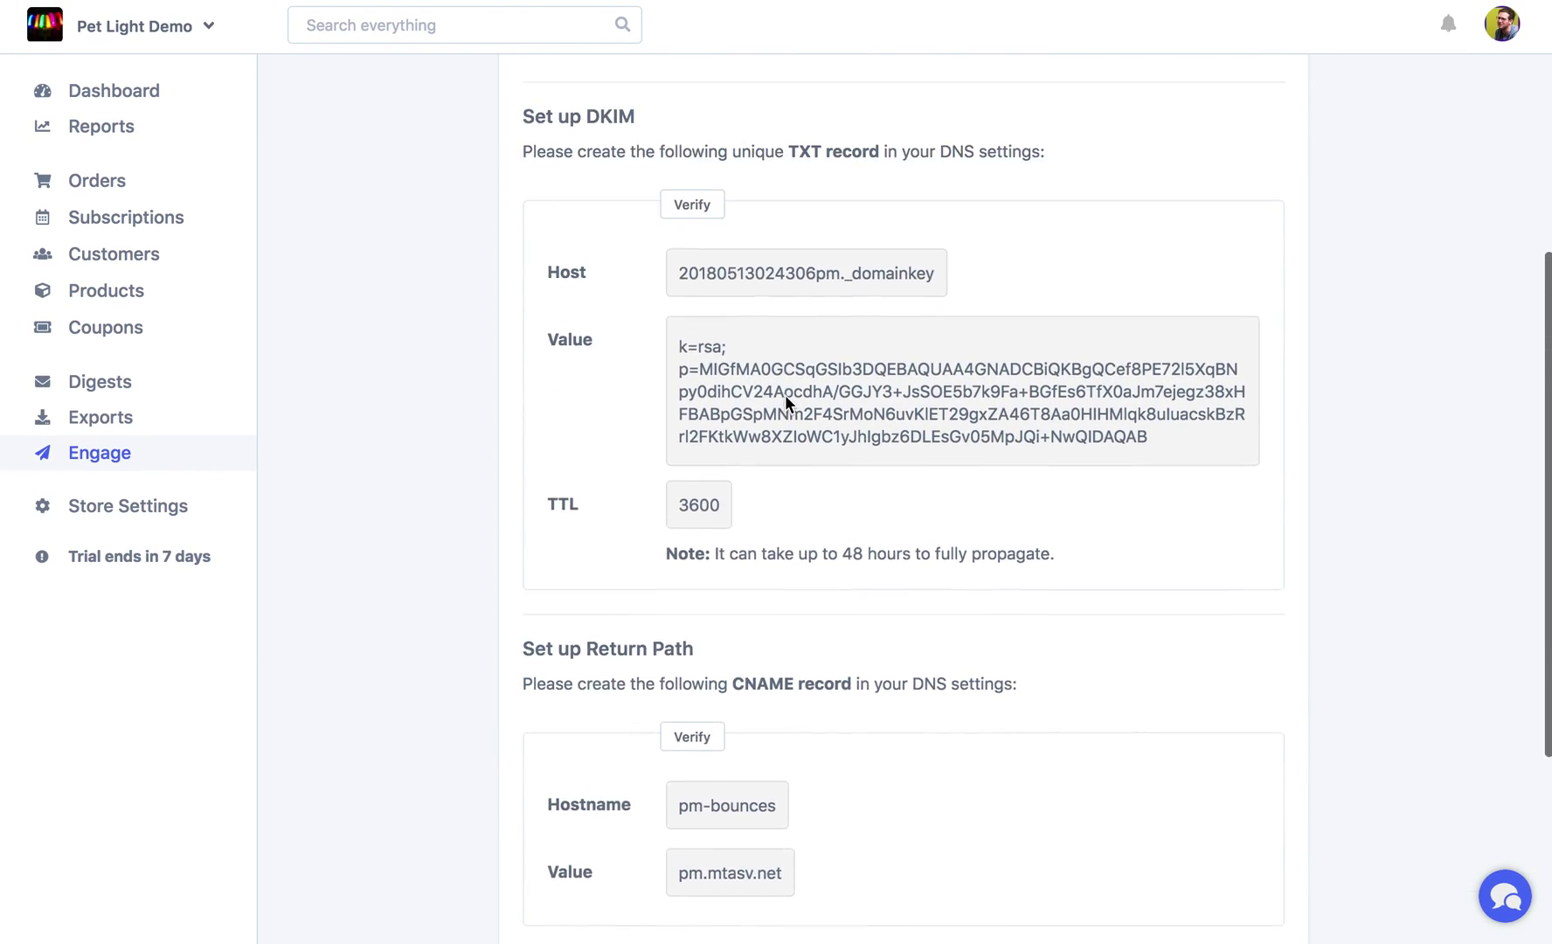
pyautogui.scroll(-2, 785, 394)
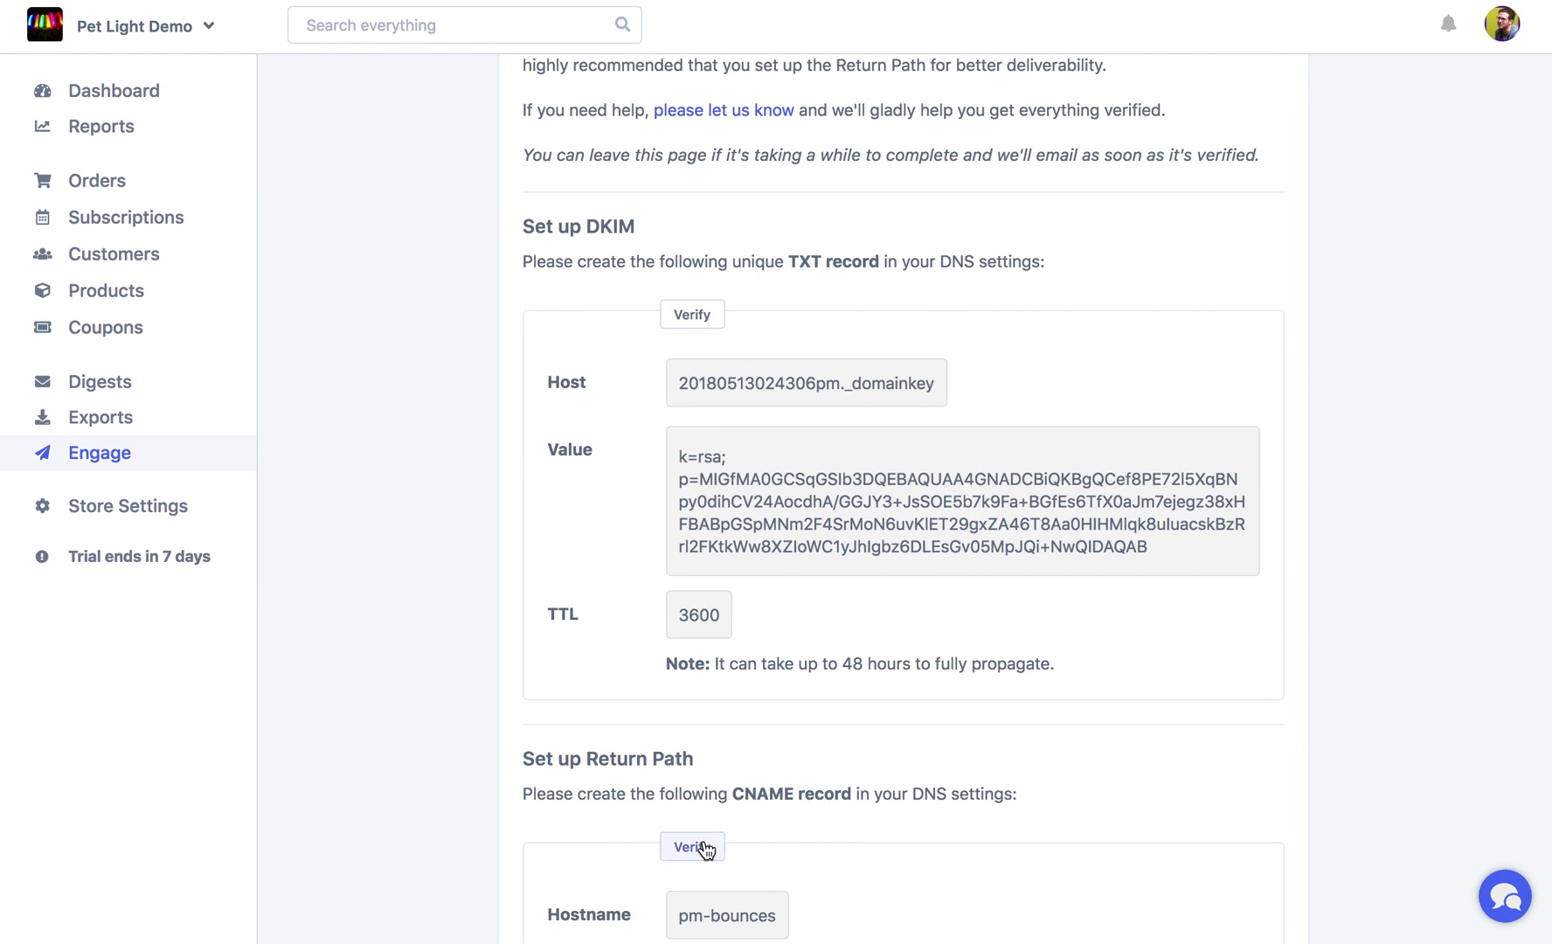
pyautogui.scroll(-3, 712, 905)
pyautogui.scroll(3, 712, 904)
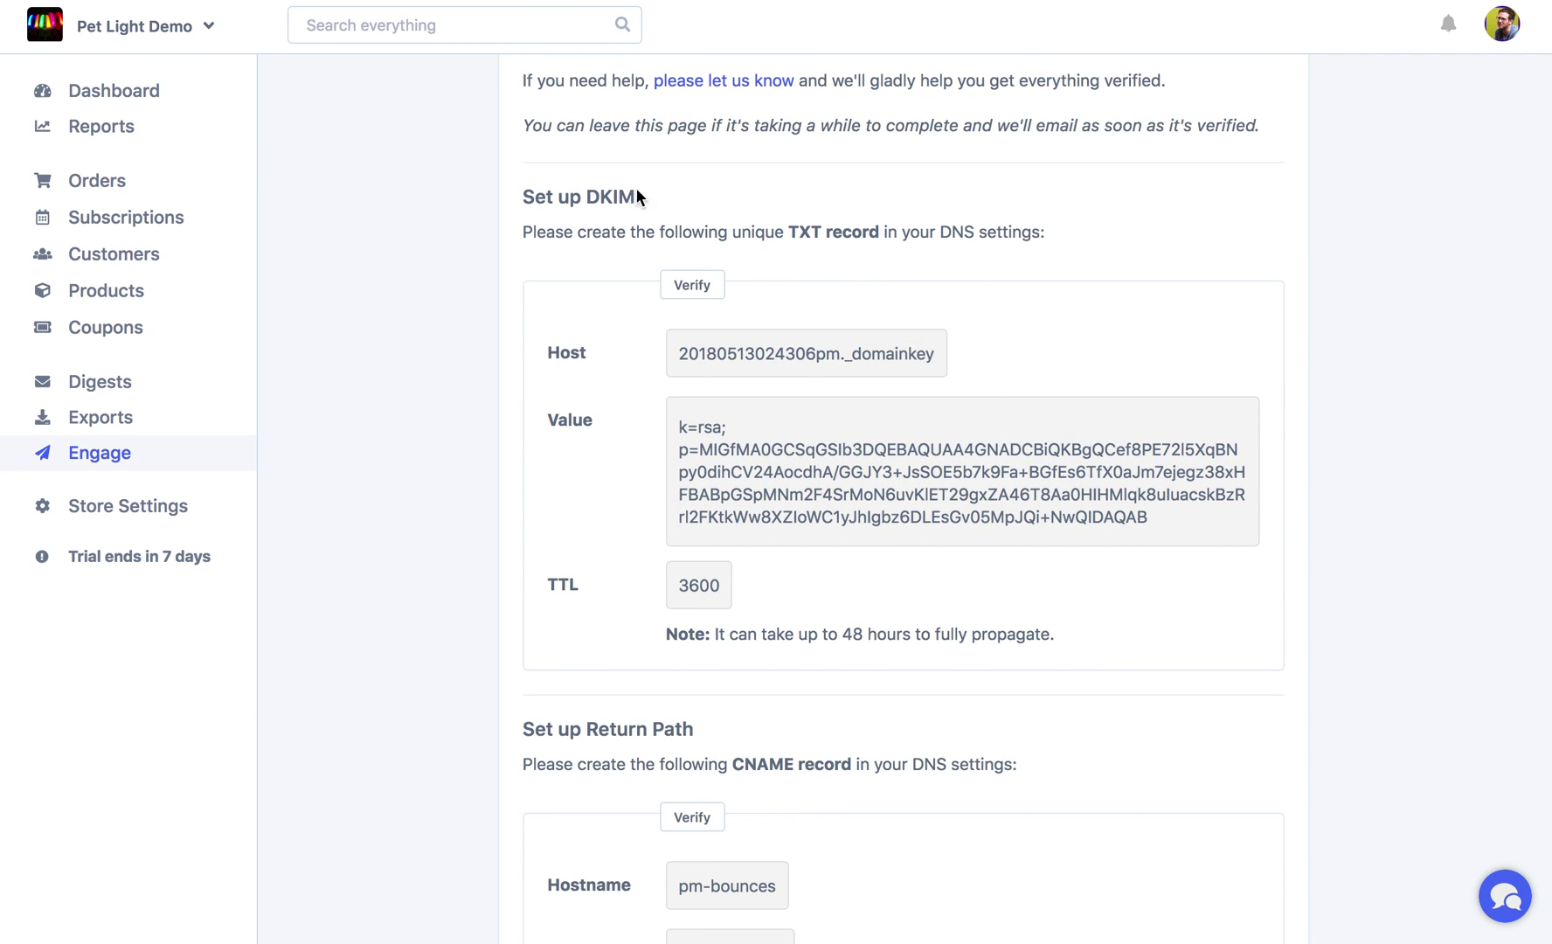
pyautogui.scroll(3, 1019, 595)
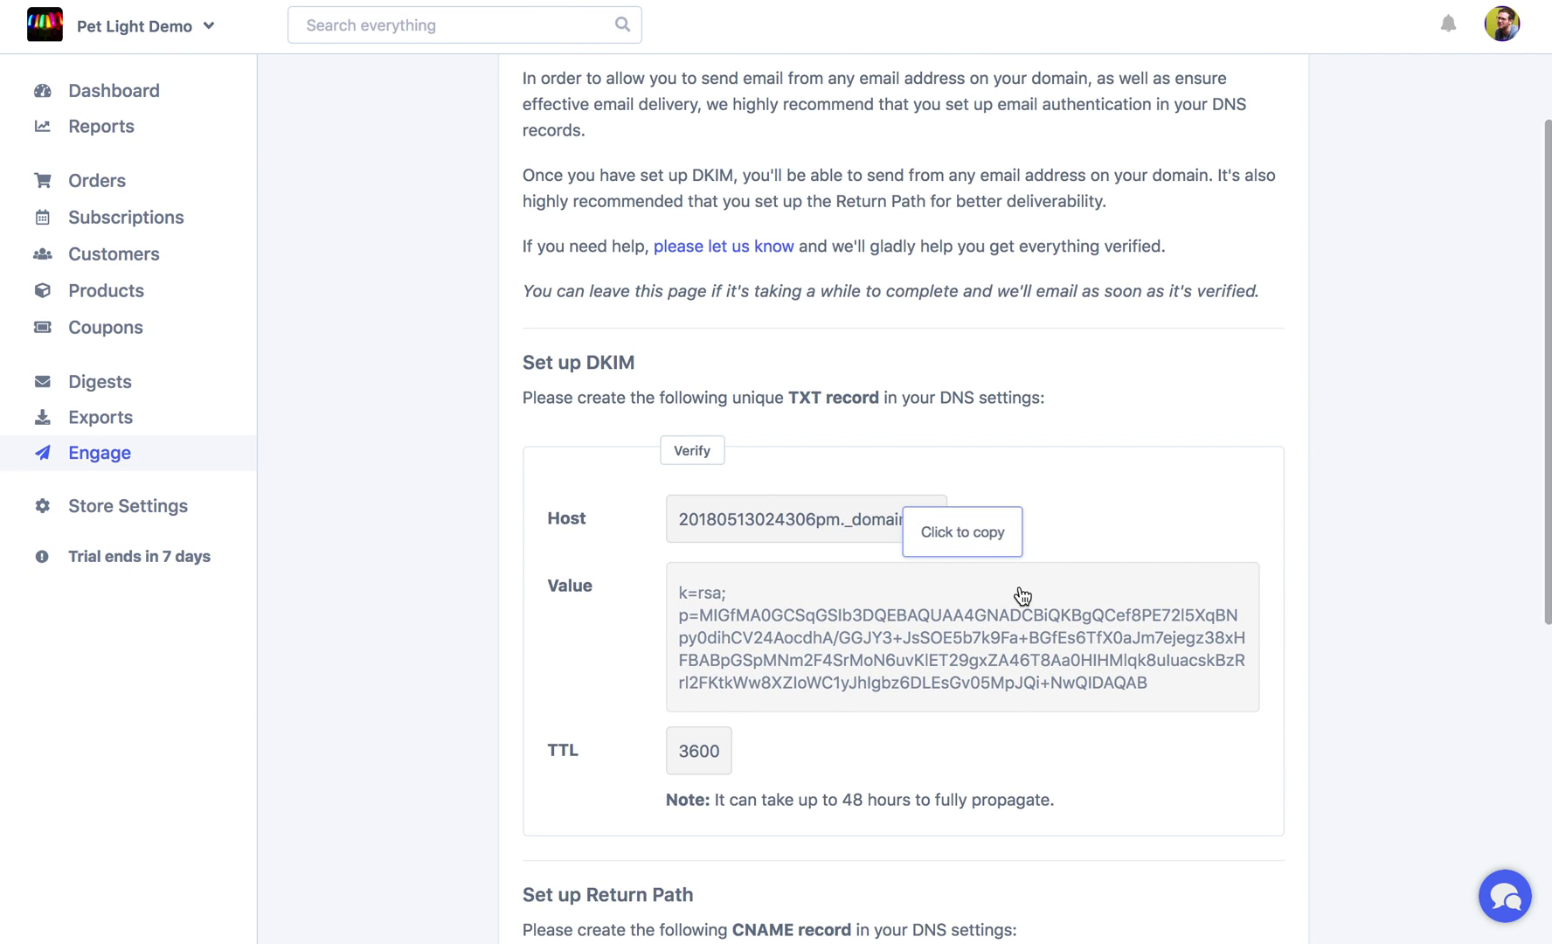
pyautogui.scroll(2, 1022, 596)
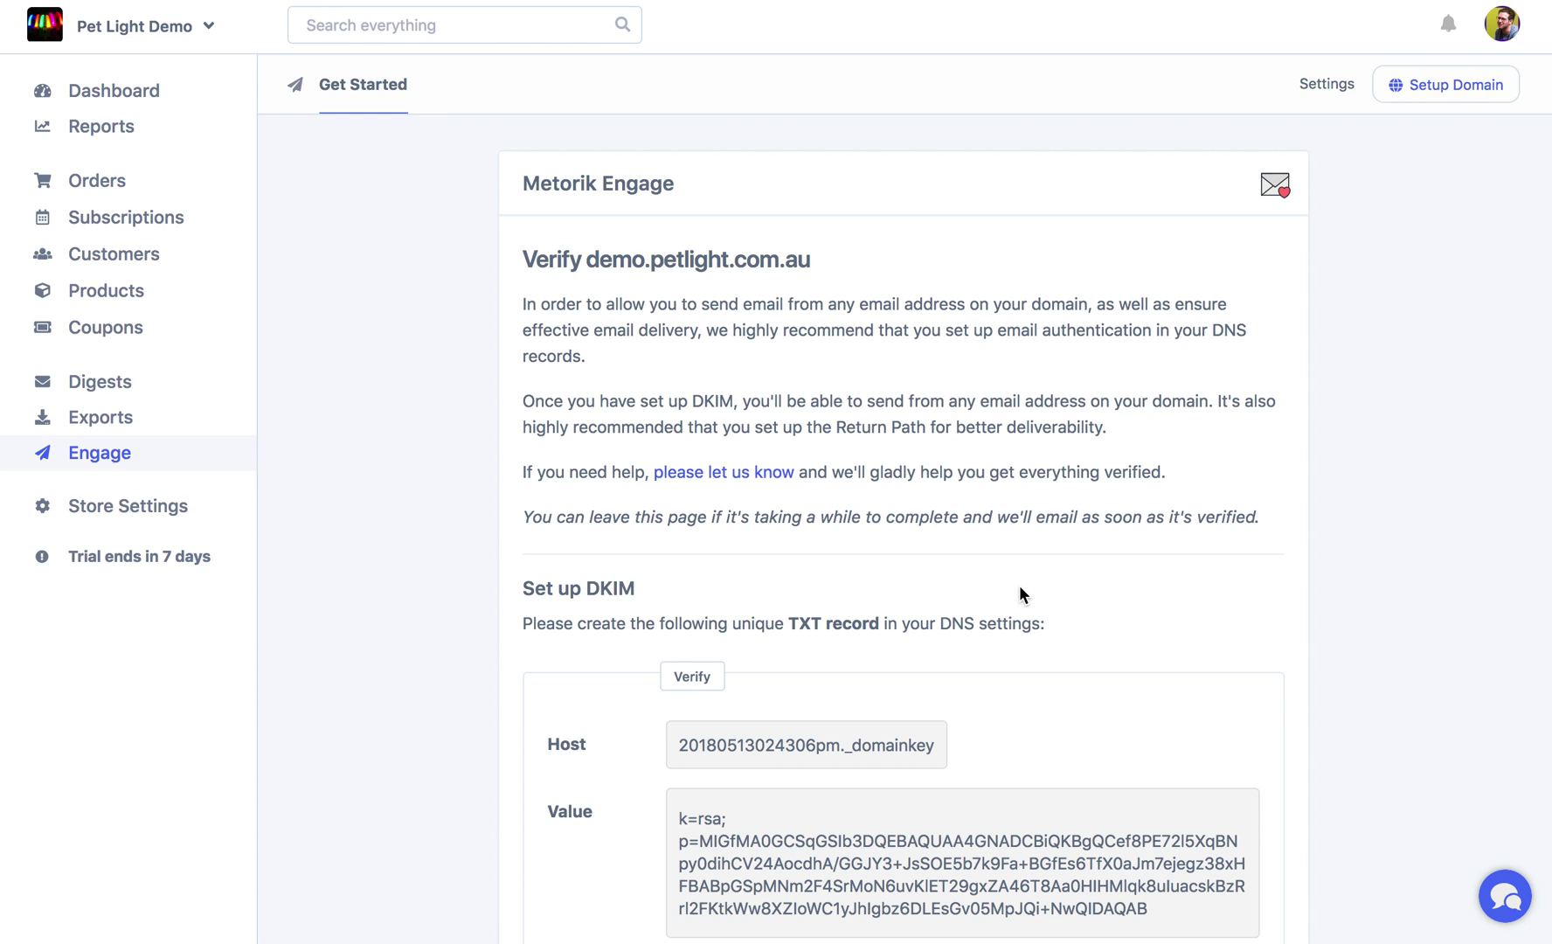
pyautogui.scroll(-2, 1020, 591)
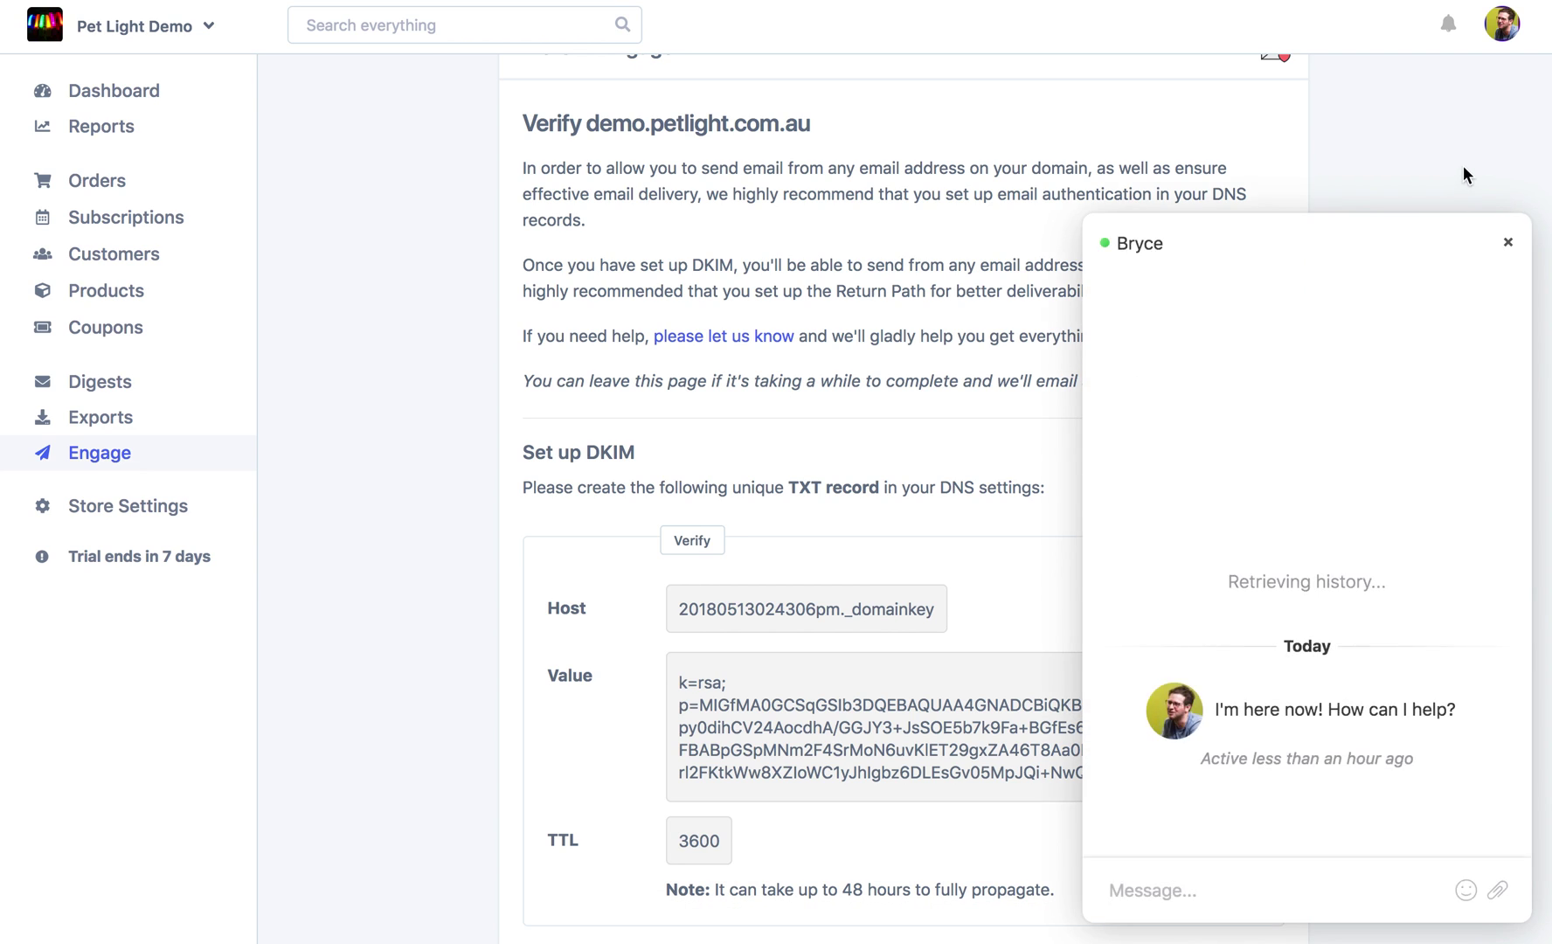
pyautogui.click(1506, 241)
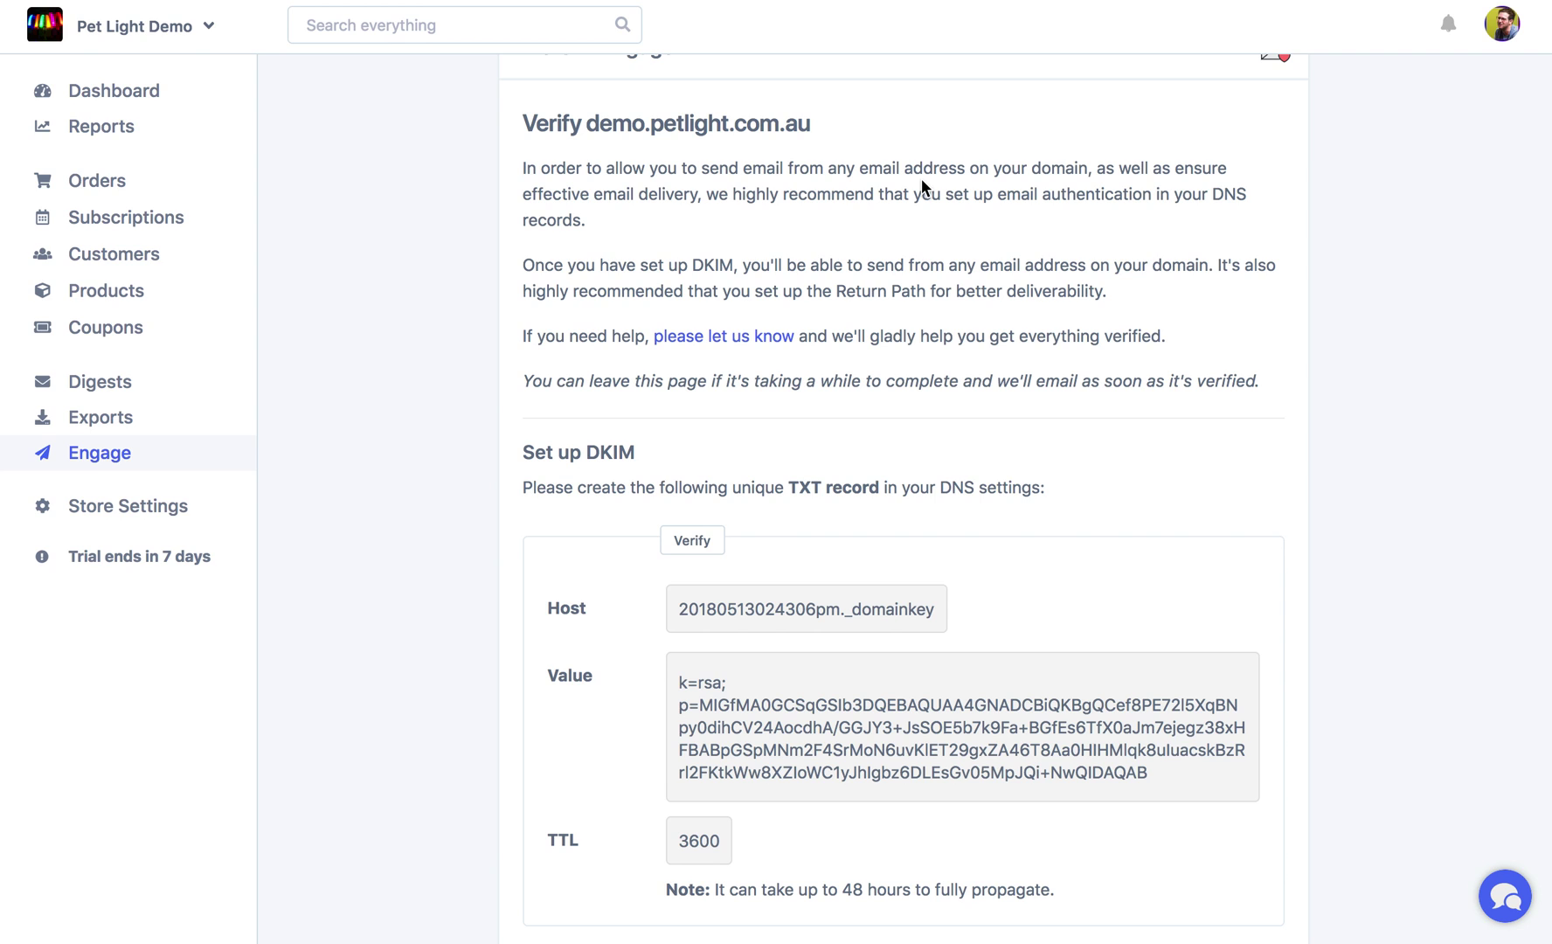
pyautogui.scroll(-2, 921, 179)
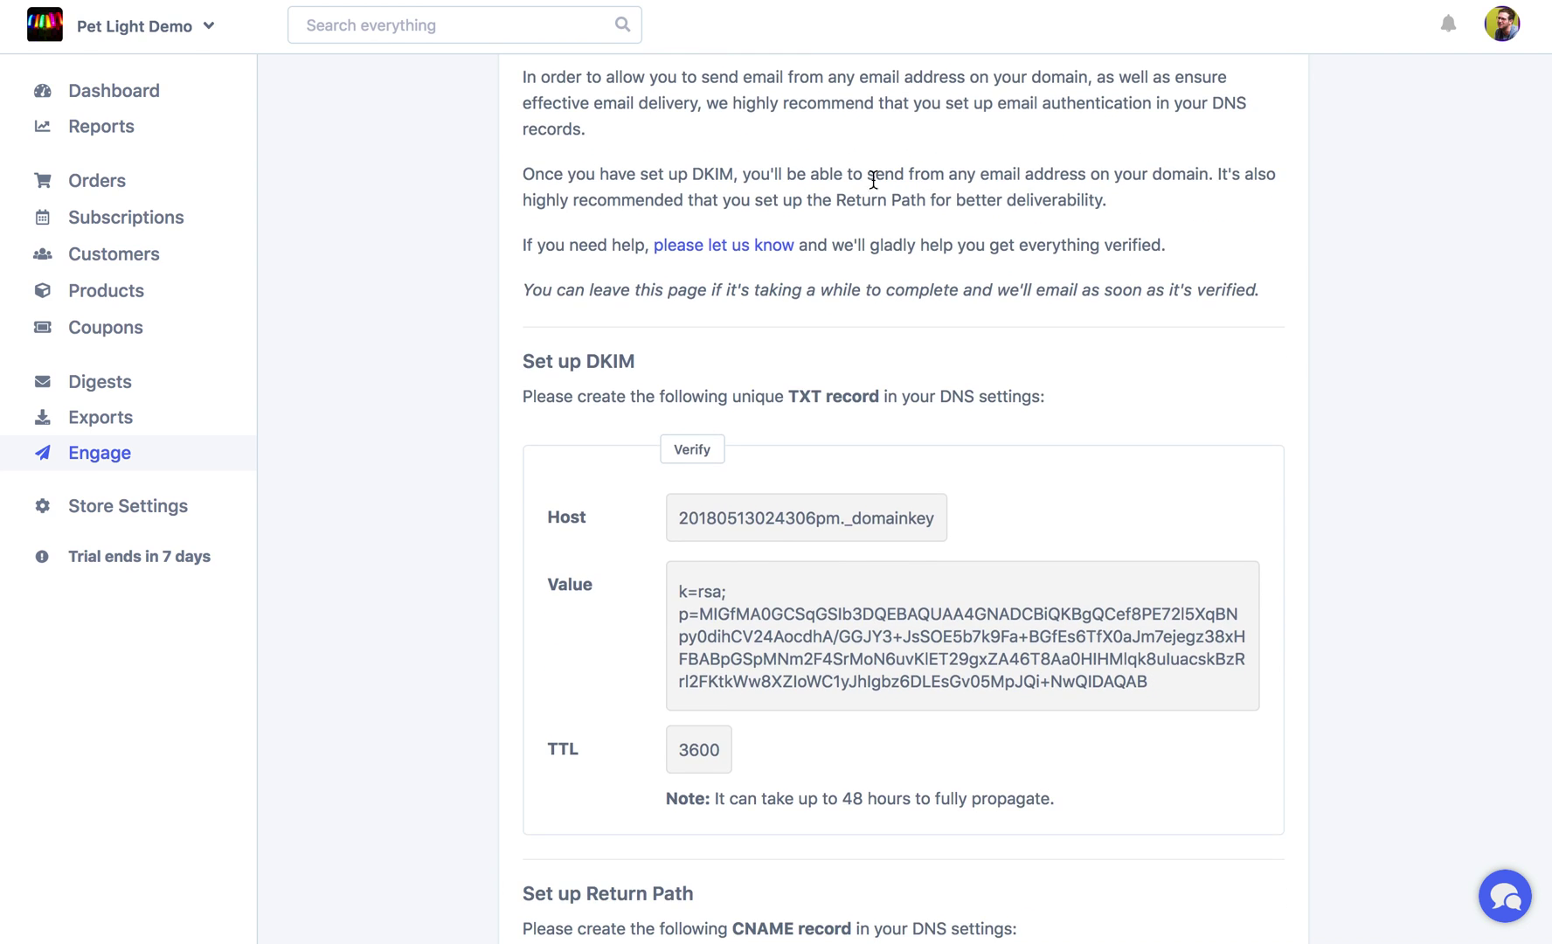
# Copy the DKIM host name and bring up DigitalOcean's DNS records for the domain.
pyautogui.hotkey('ctrl', 'Tab')
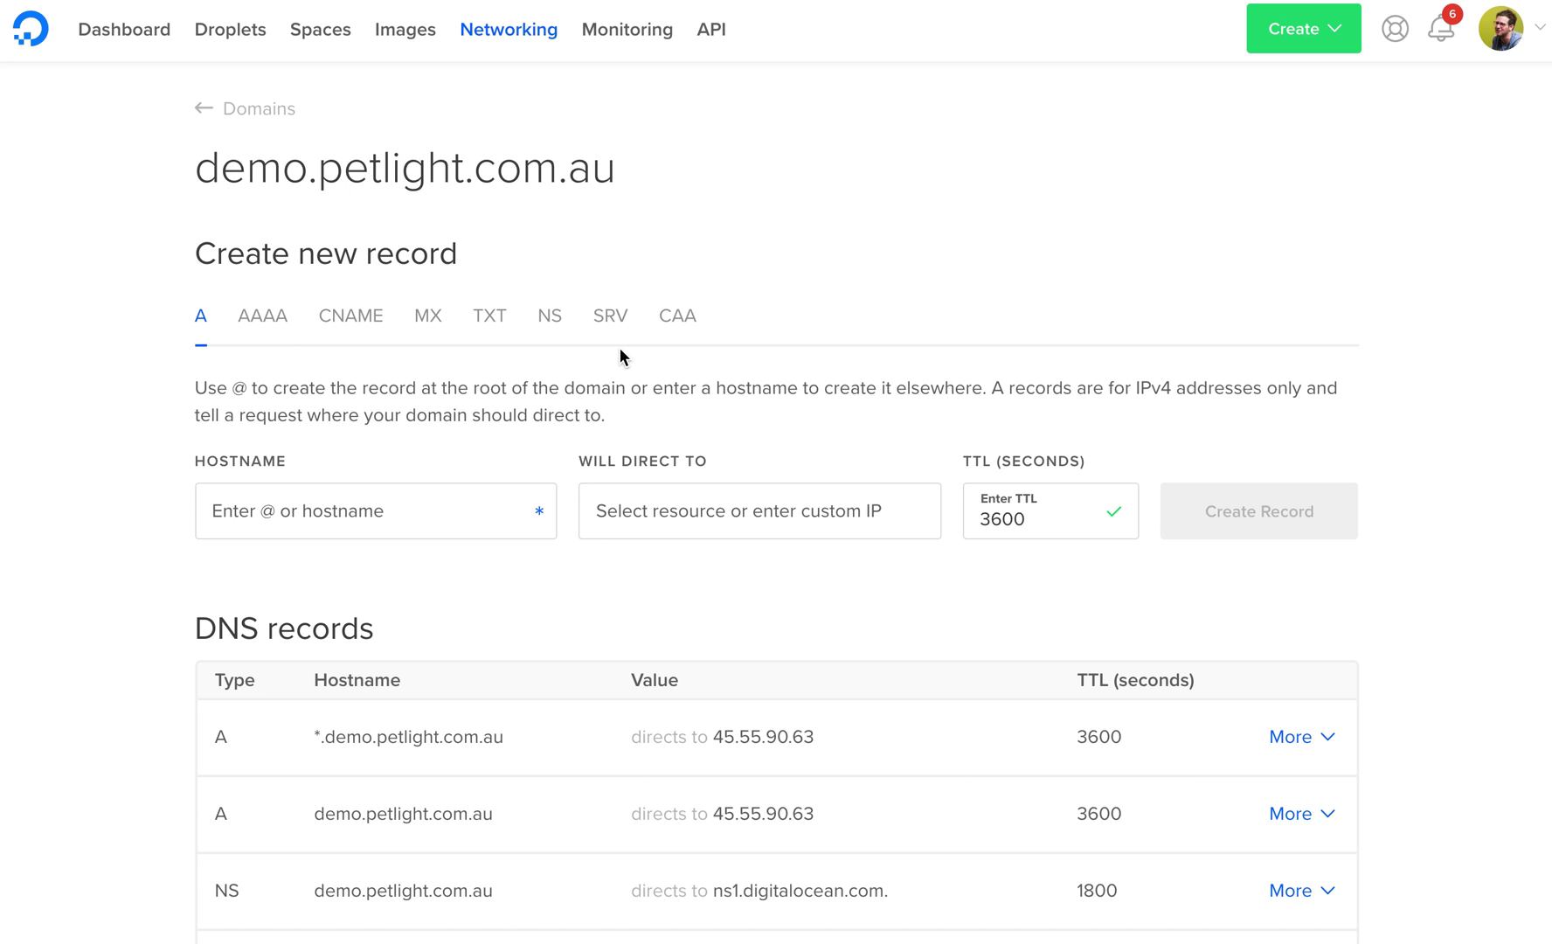
pyautogui.hotkey('ctrl', 'shift', 'Tab')
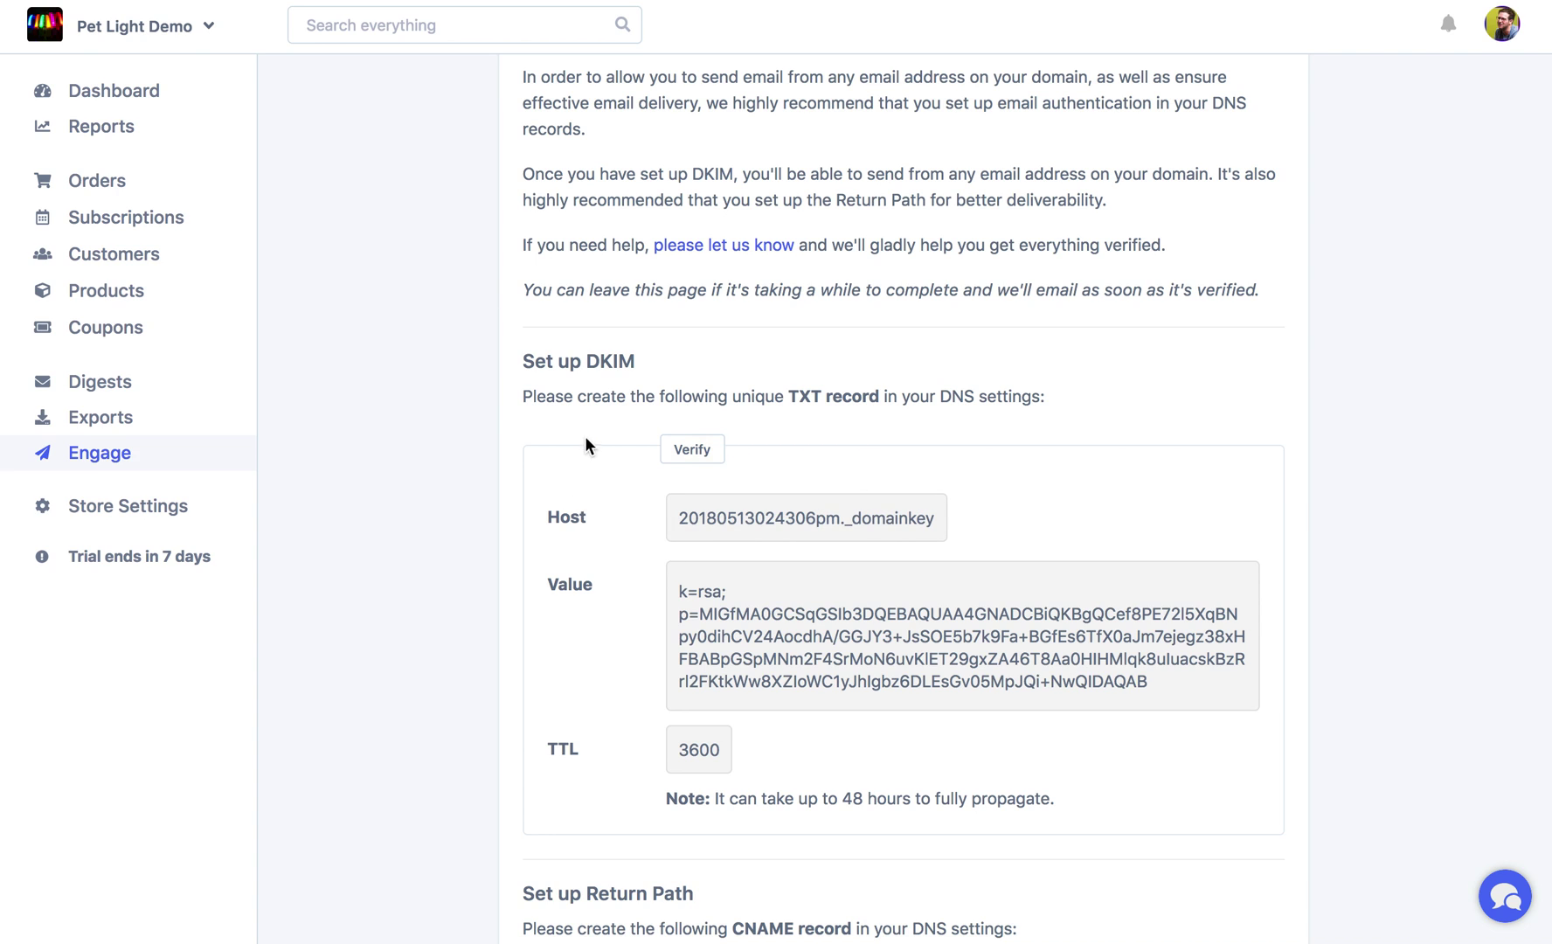
pyautogui.scroll(-3, 588, 444)
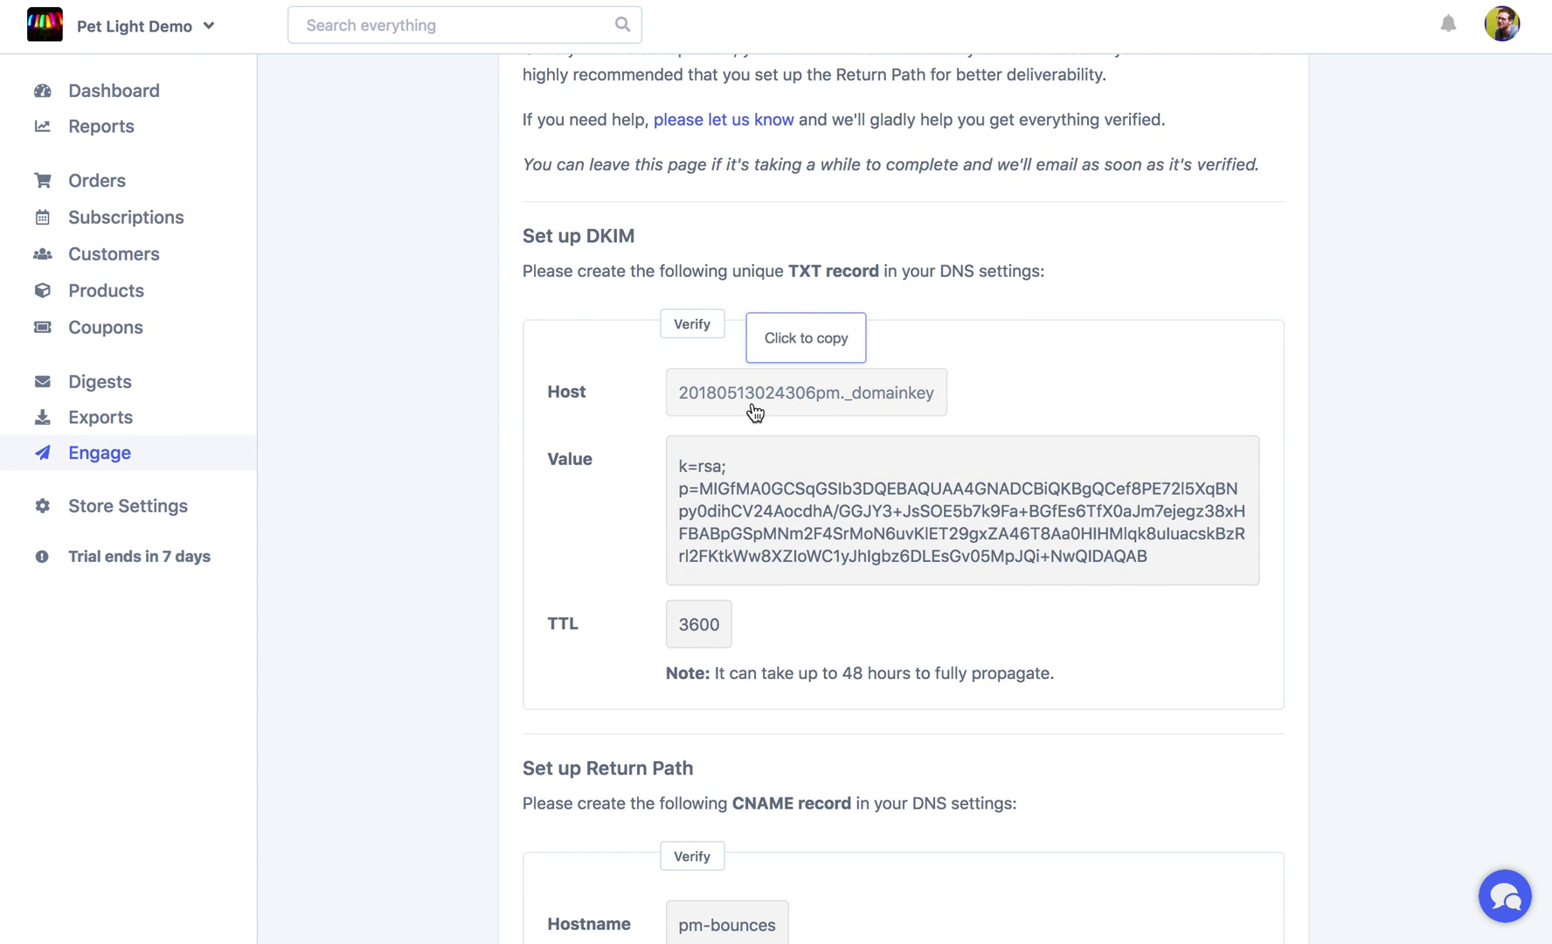
pyautogui.click(754, 411)
pyautogui.hotkey('ctrl', 'Tab')
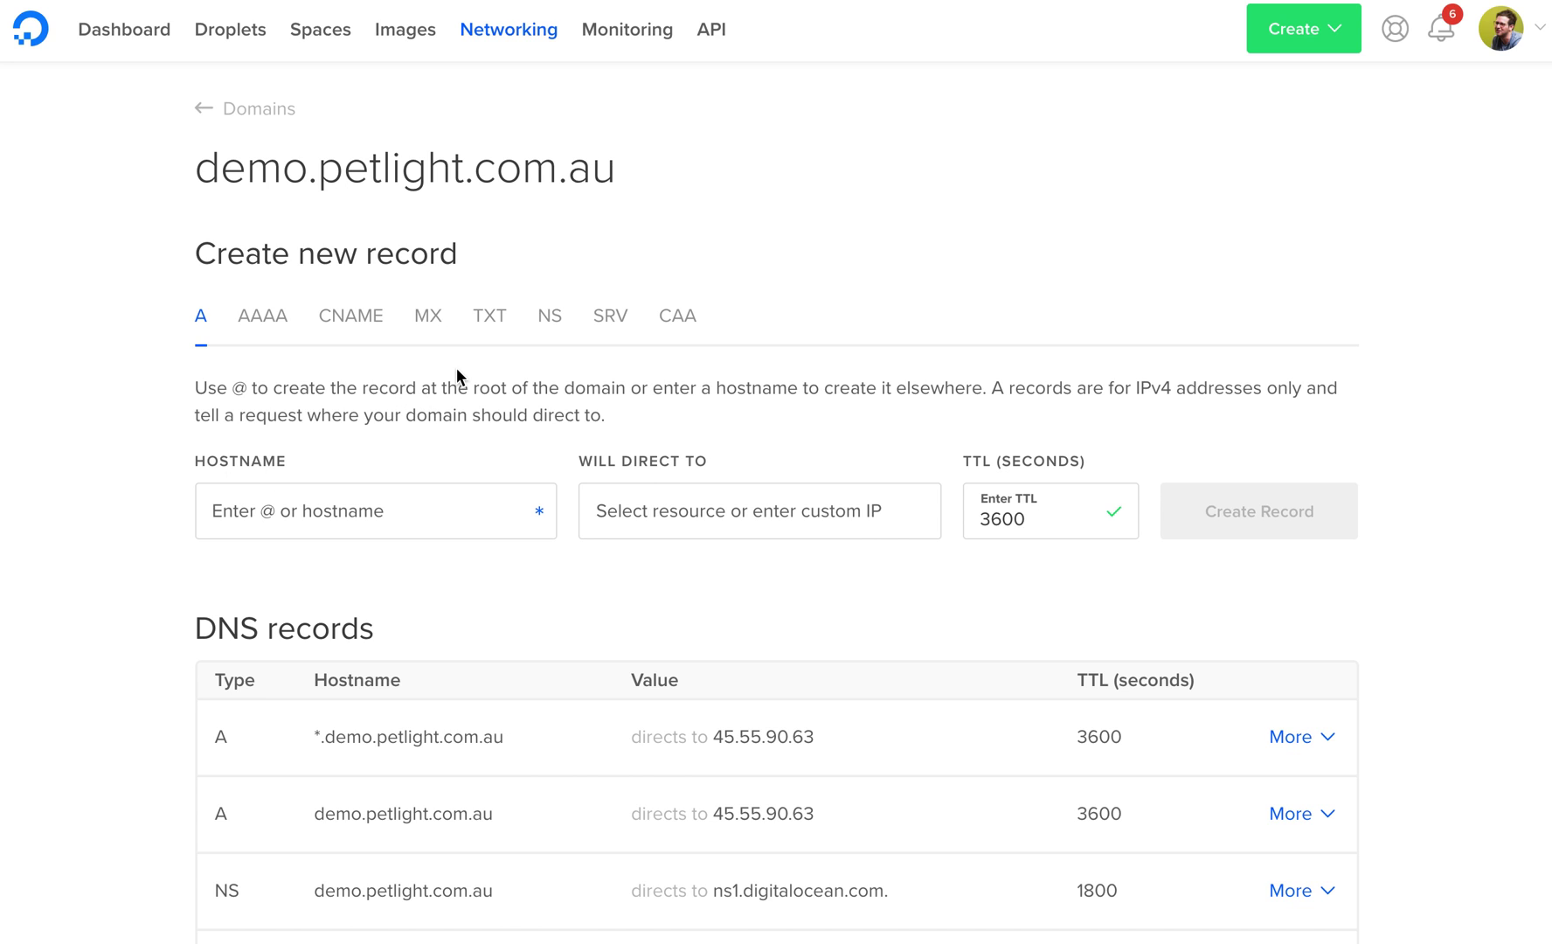
pyautogui.hotkey('ctrl', 'shift', 'Tab')
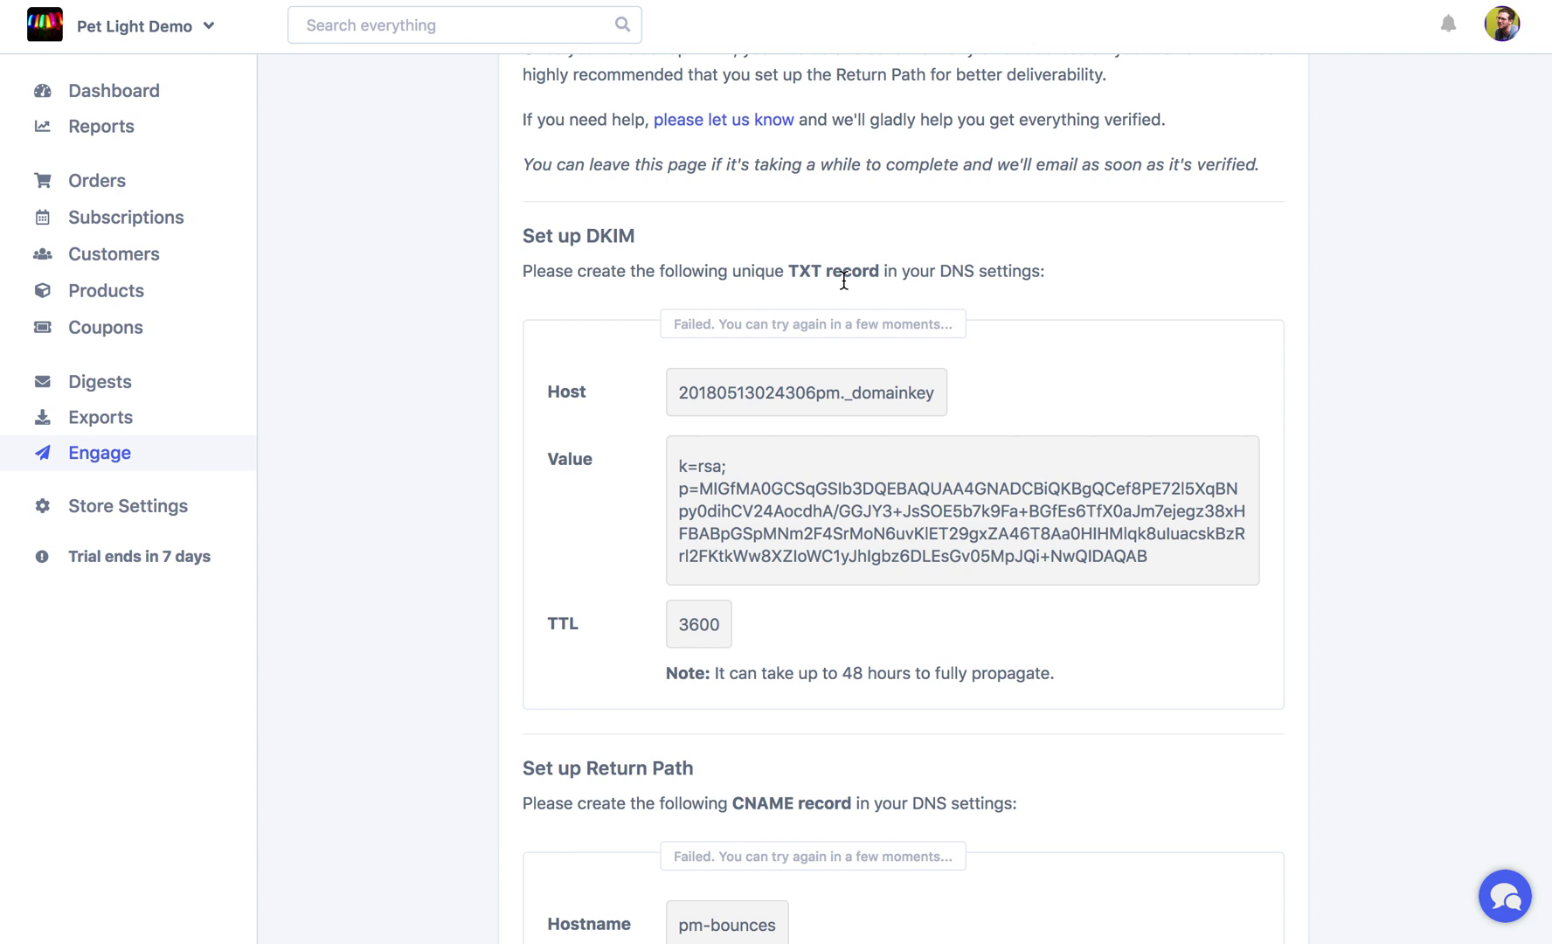
pyautogui.hotkey('ctrl', 'Tab')
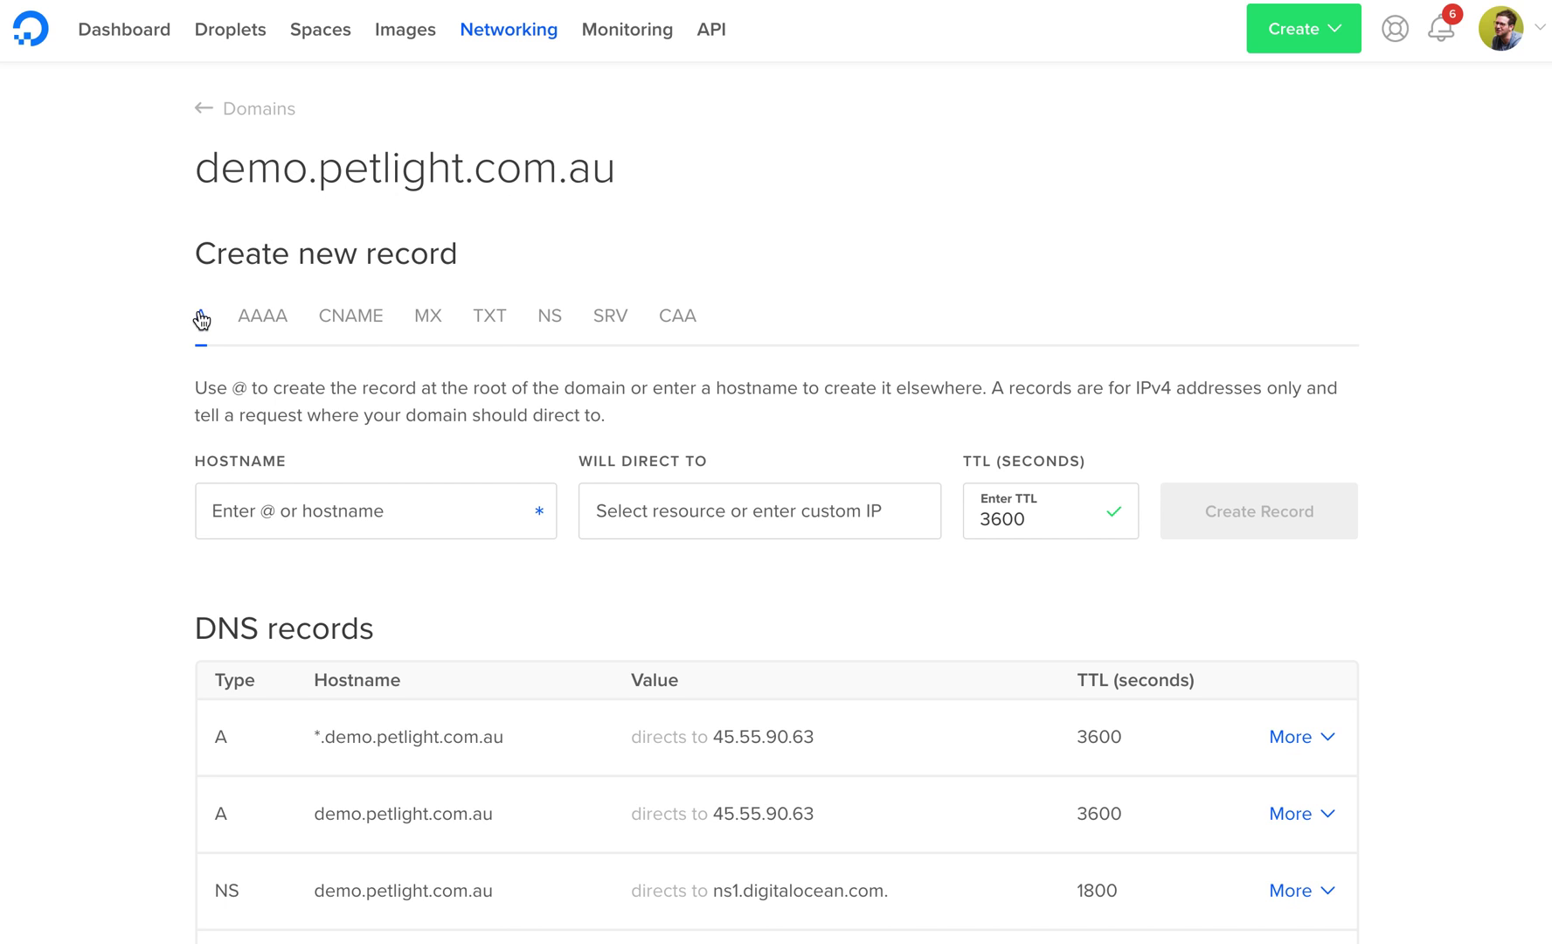
pyautogui.click(502, 333)
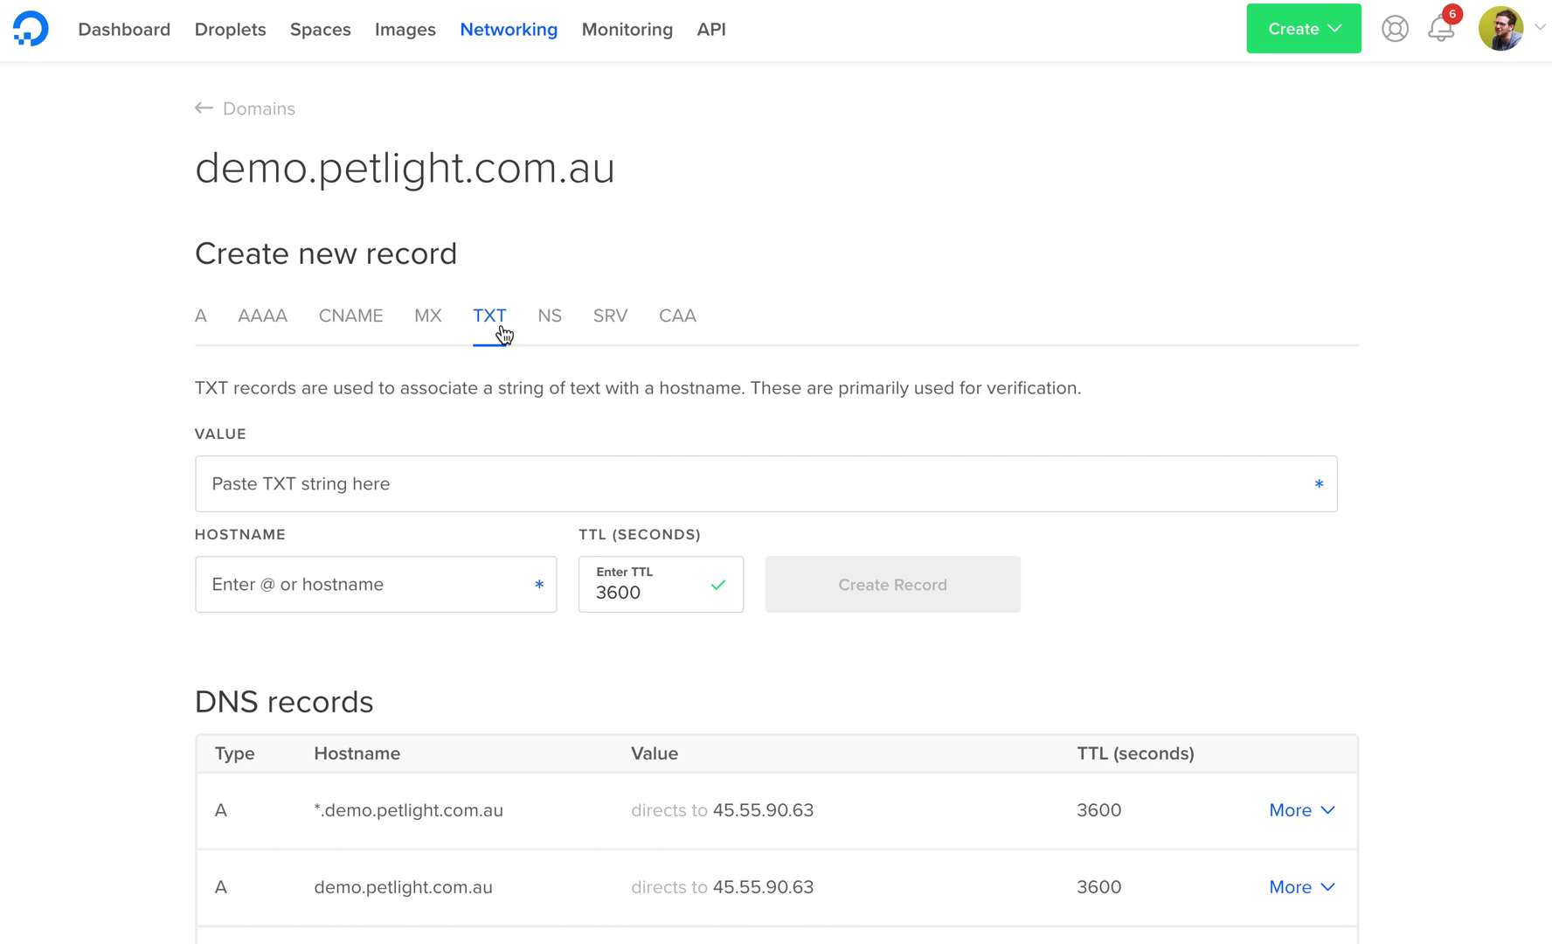
pyautogui.click(331, 594)
pyautogui.hotkey('ctrl', 'v')
pyautogui.hotkey('alt', 'Tab')
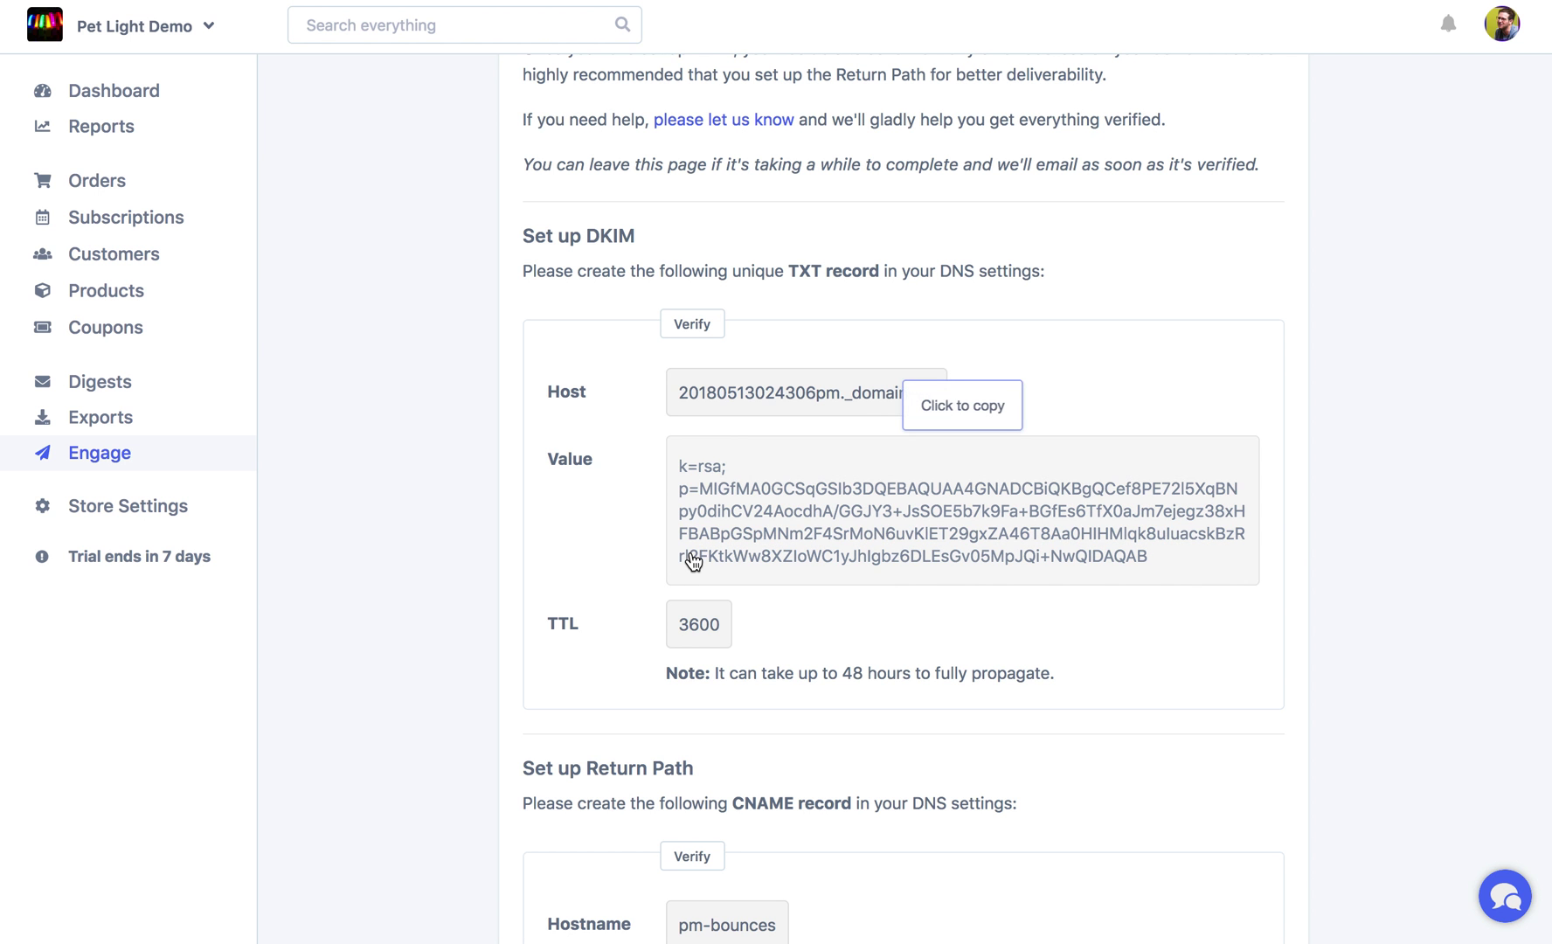
pyautogui.click(741, 554)
pyautogui.hotkey('alt', 'Tab')
pyautogui.click(572, 500)
pyautogui.hotkey('ctrl', 'v')
pyautogui.hotkey('alt', 'Tab')
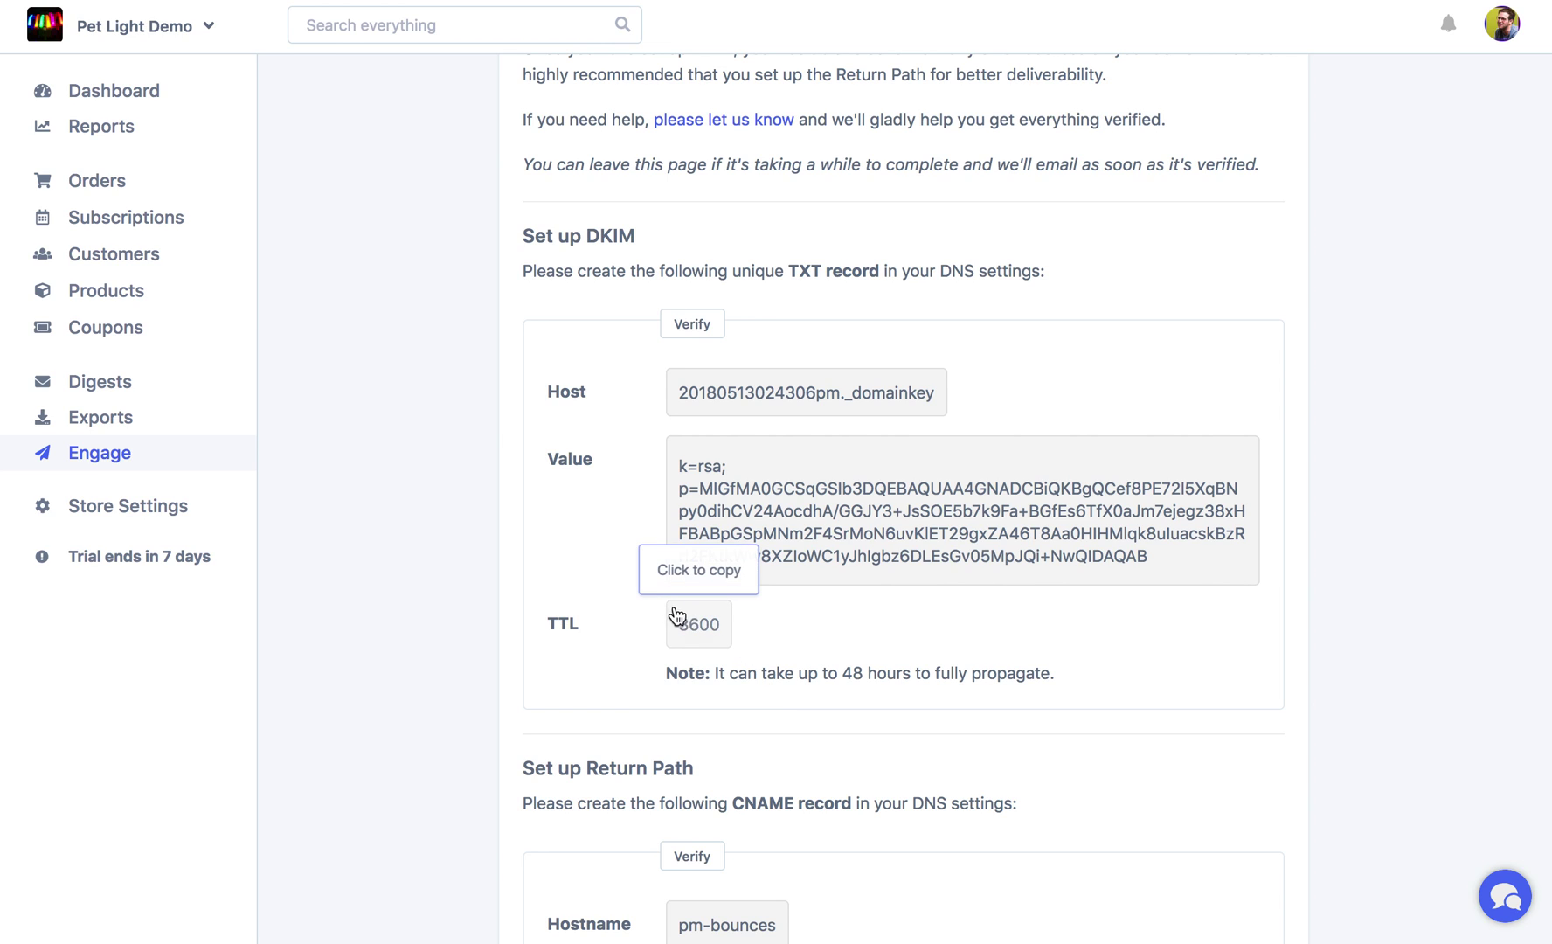
pyautogui.hotkey('alt', 'Tab')
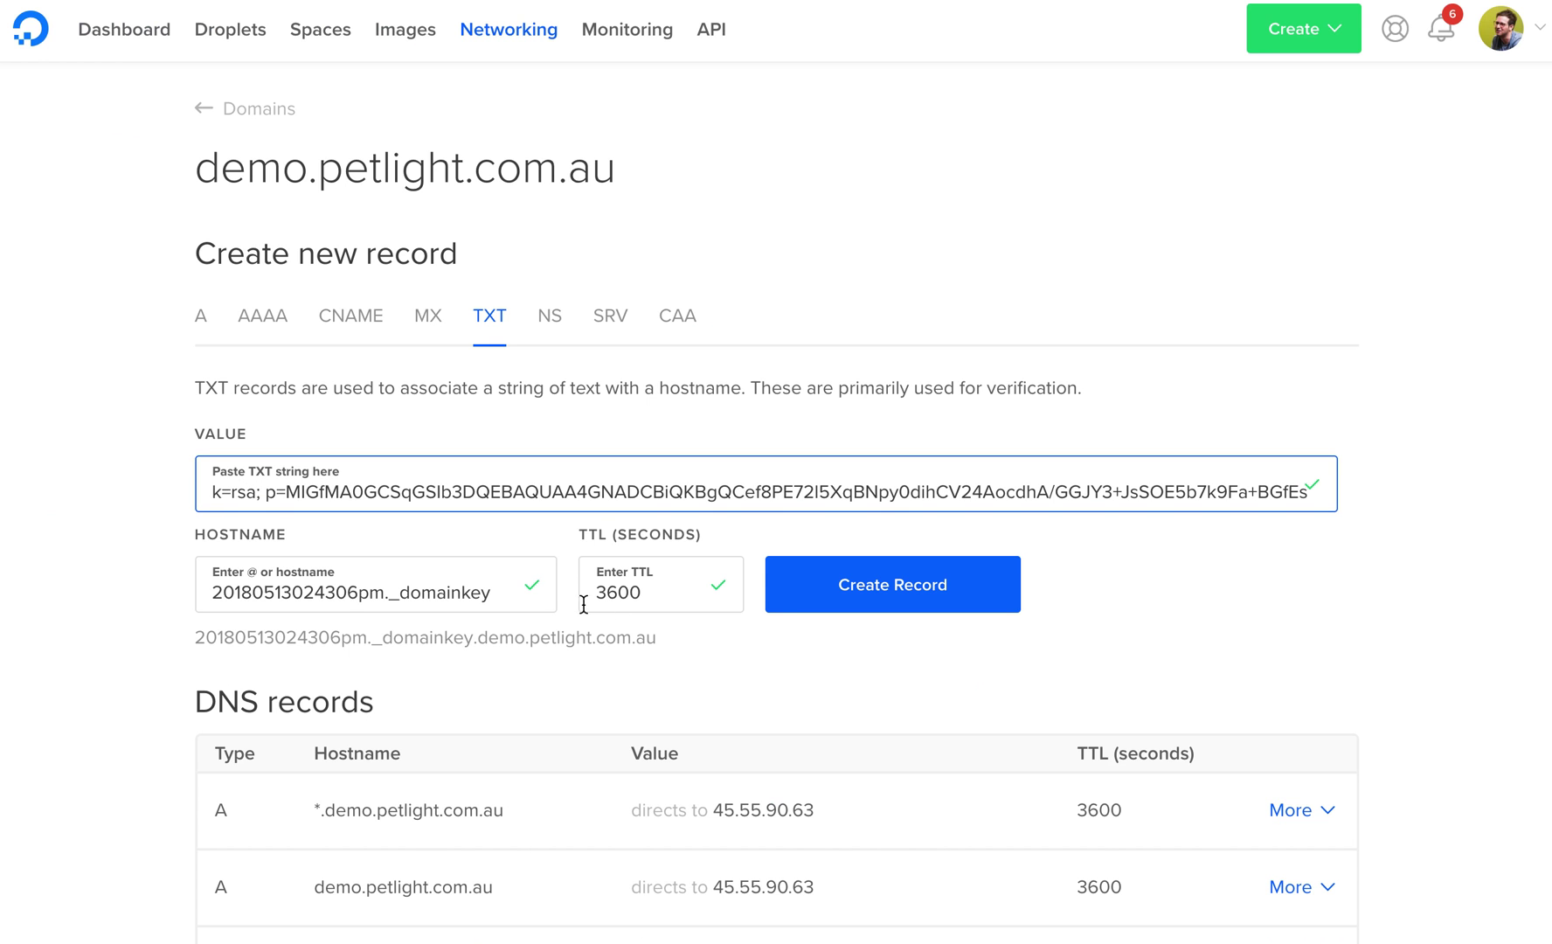
pyautogui.click(881, 590)
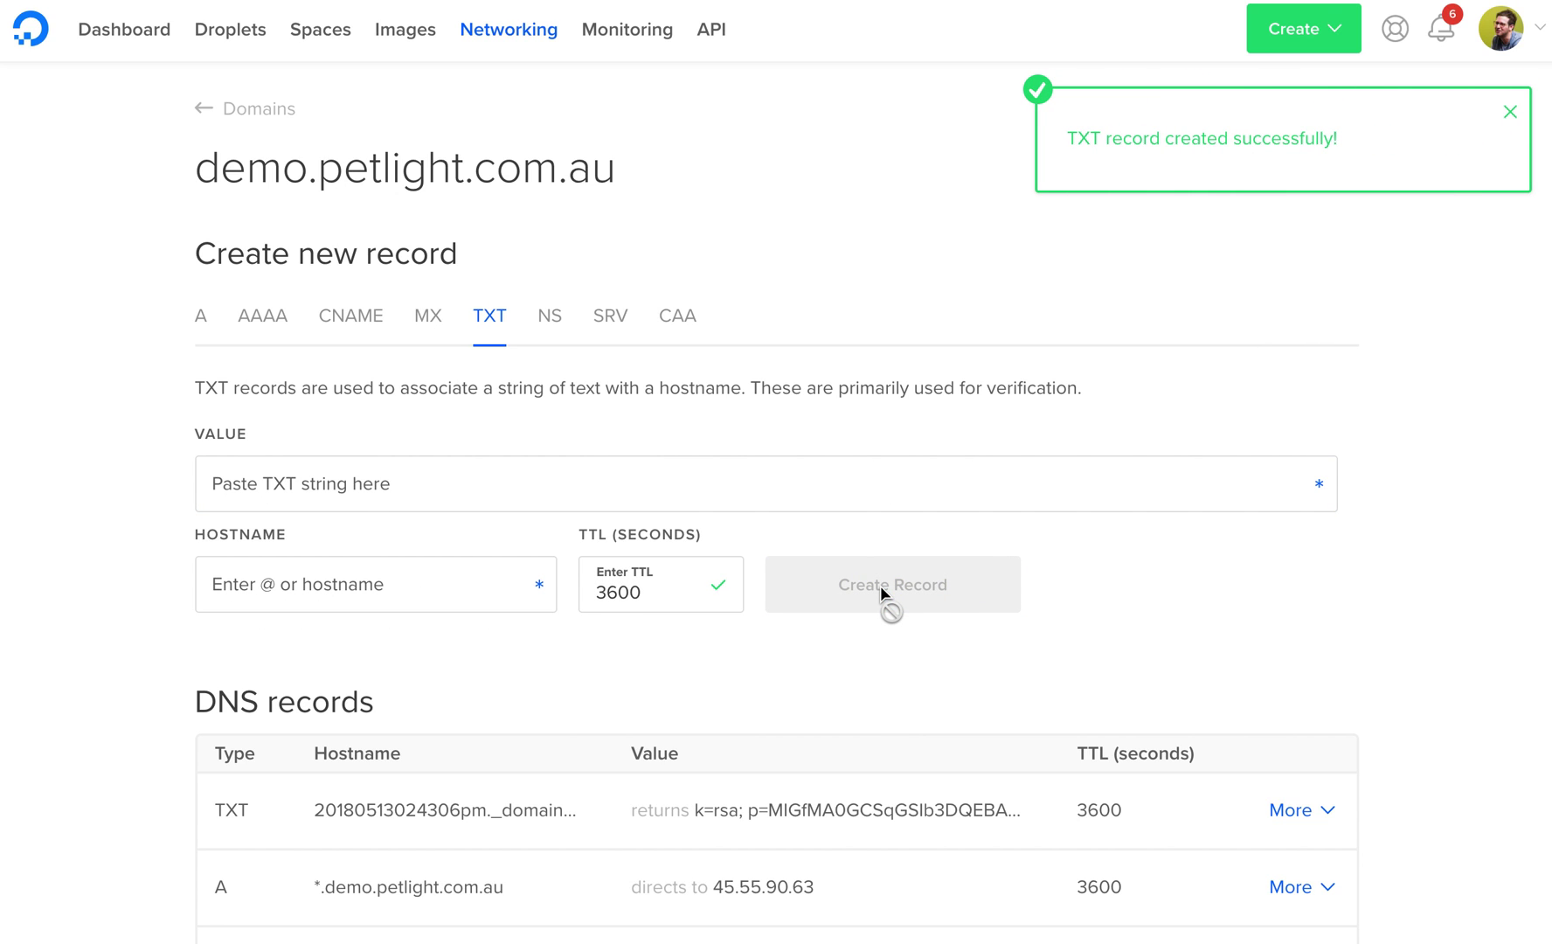
pyautogui.hotkey('alt', 'Tab')
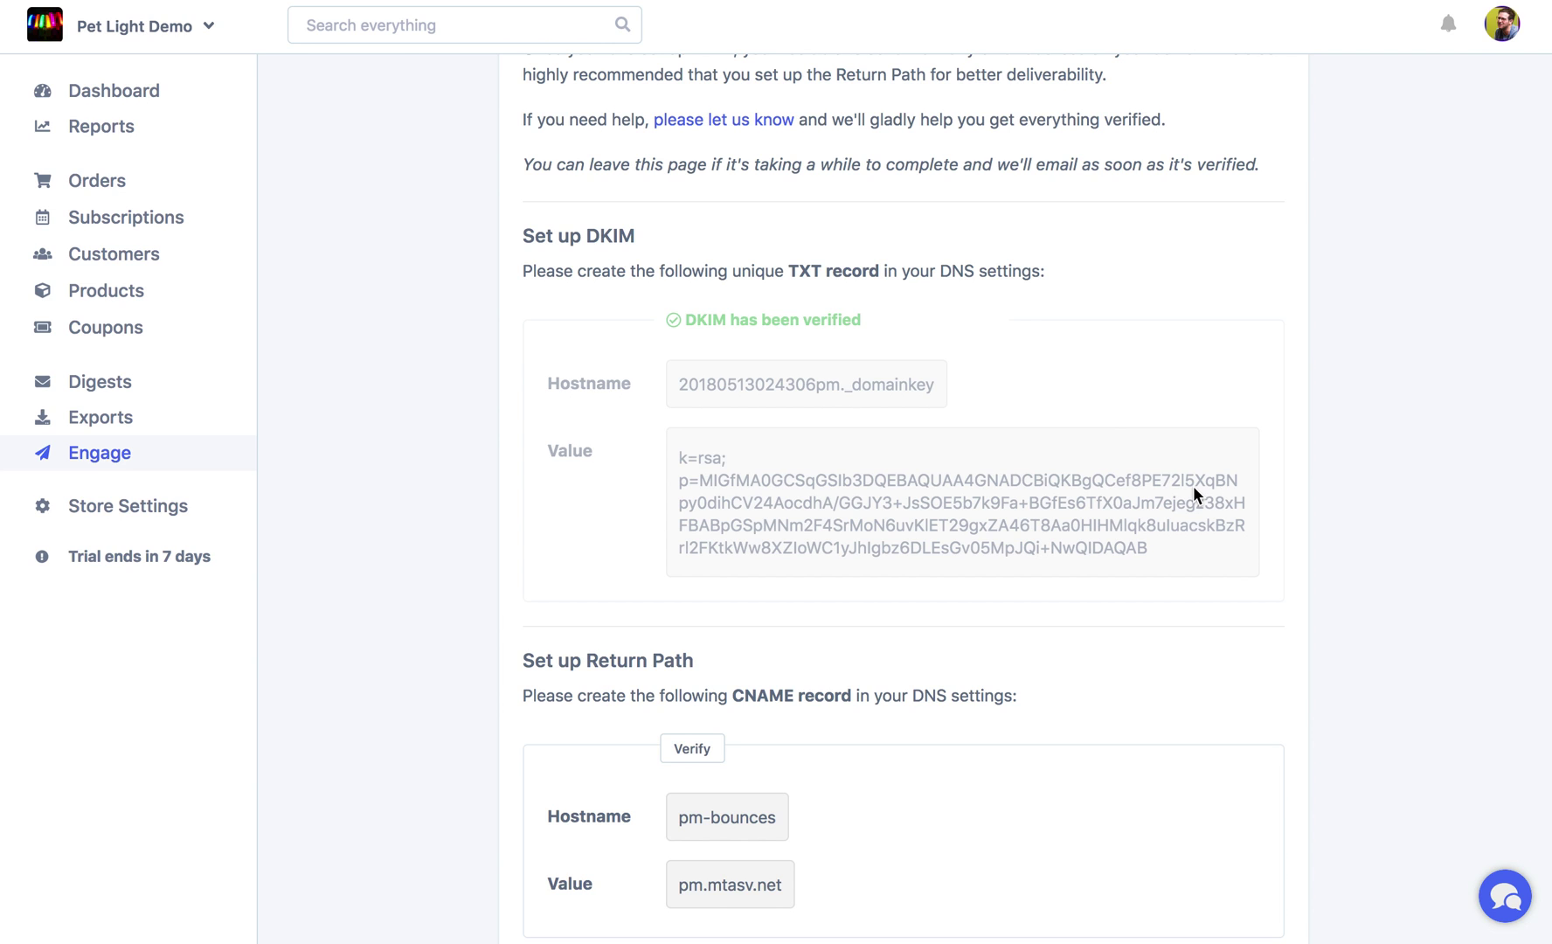
# Once DKIM shows verified, scroll down to the Return Path CNAME record details.
pyautogui.scroll(-4, 1193, 485)
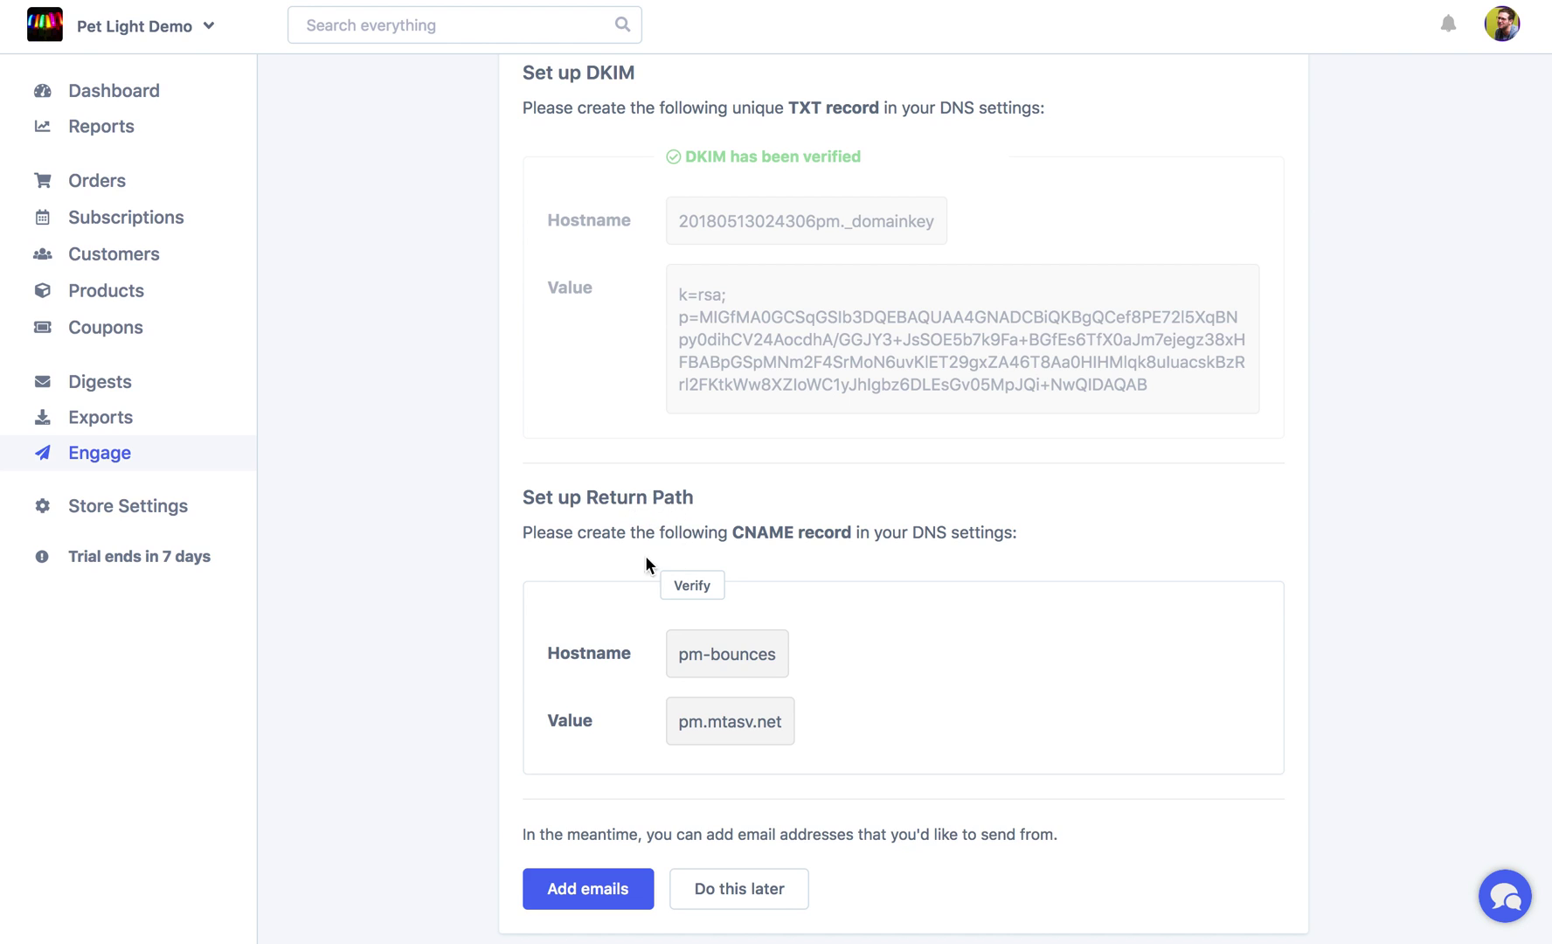
# After a failed Return Path check, start a CNAME record with hostname pm-bounces.
pyautogui.click(697, 584)
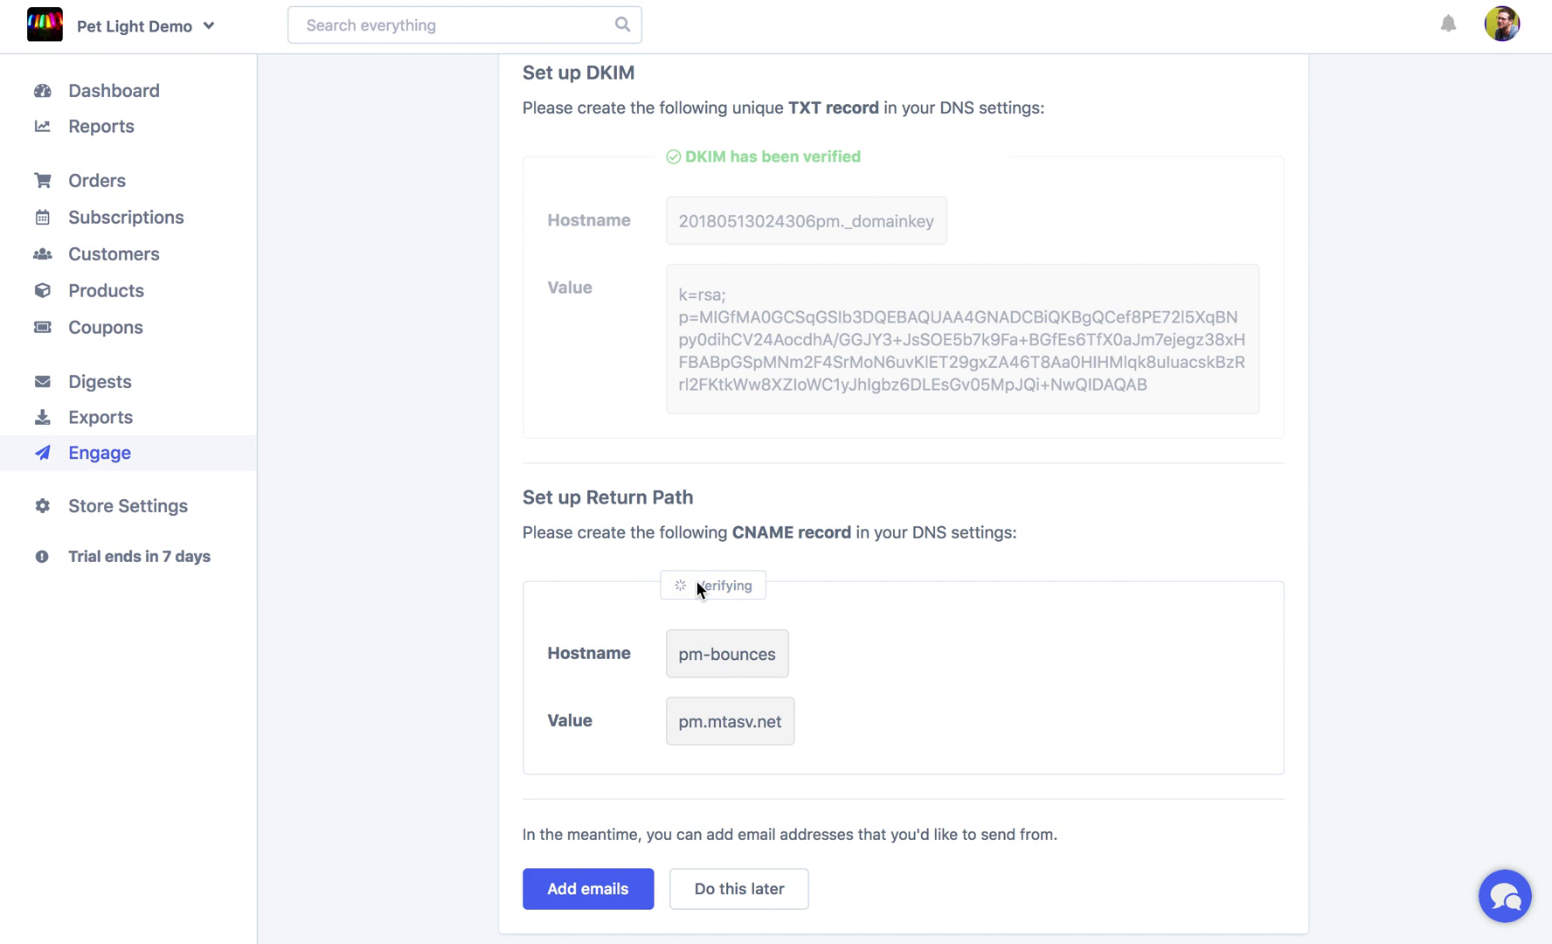
pyautogui.click(713, 660)
pyautogui.press('super+Tab')
pyautogui.click(348, 319)
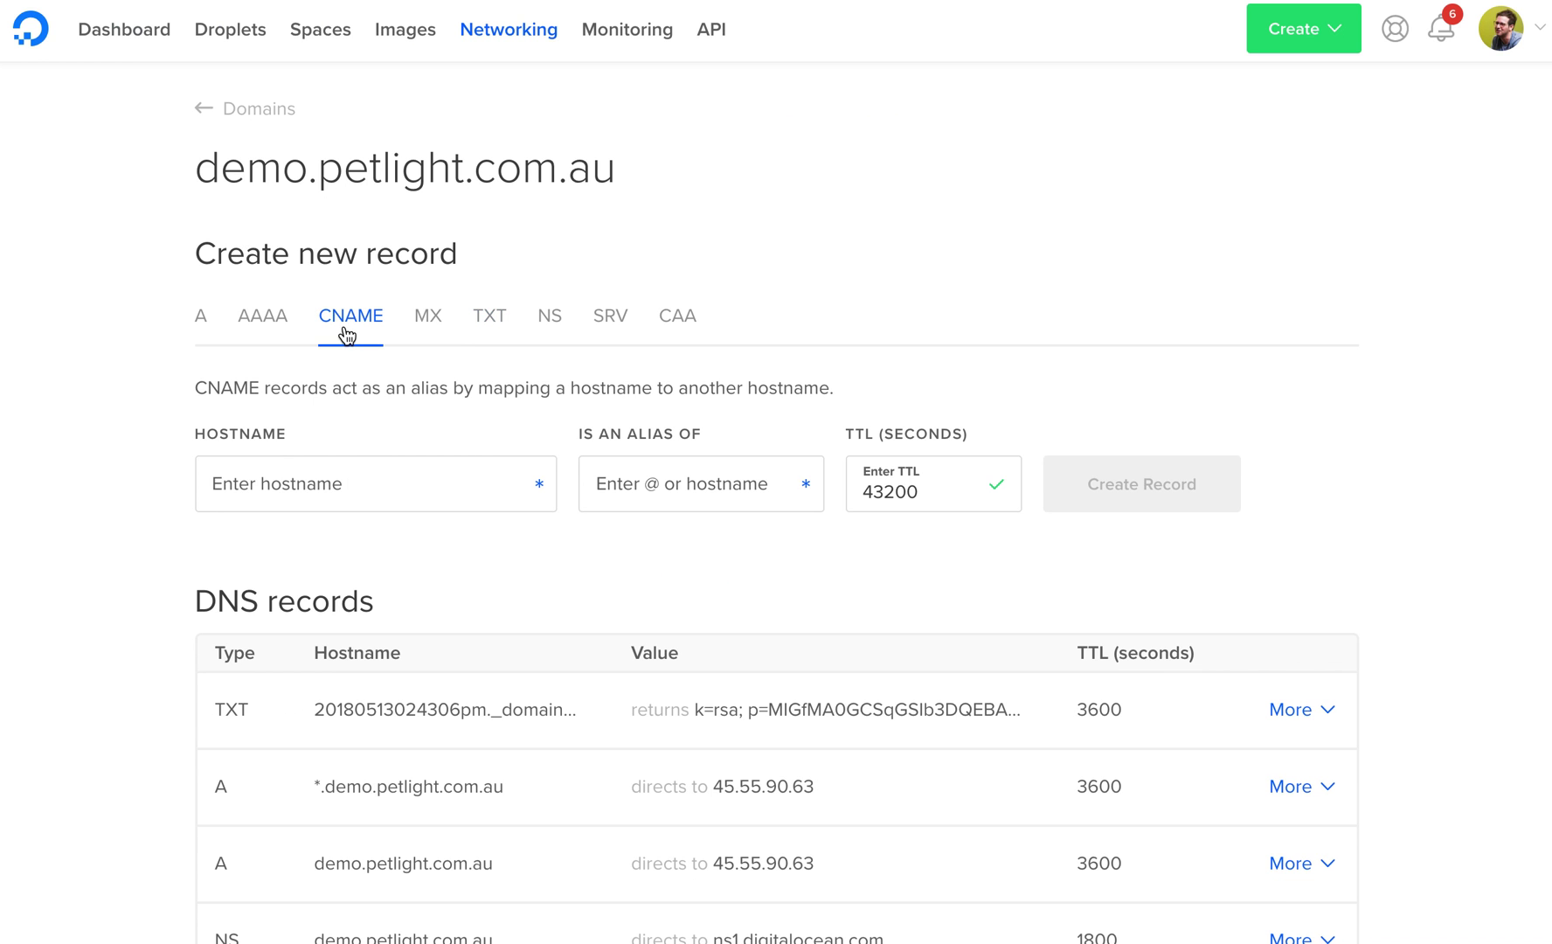
pyautogui.click(390, 468)
pyautogui.press('super+v')
# Set the CNAME alias target to pm.mtasv.net and create the record.
pyautogui.press('super+Tab')
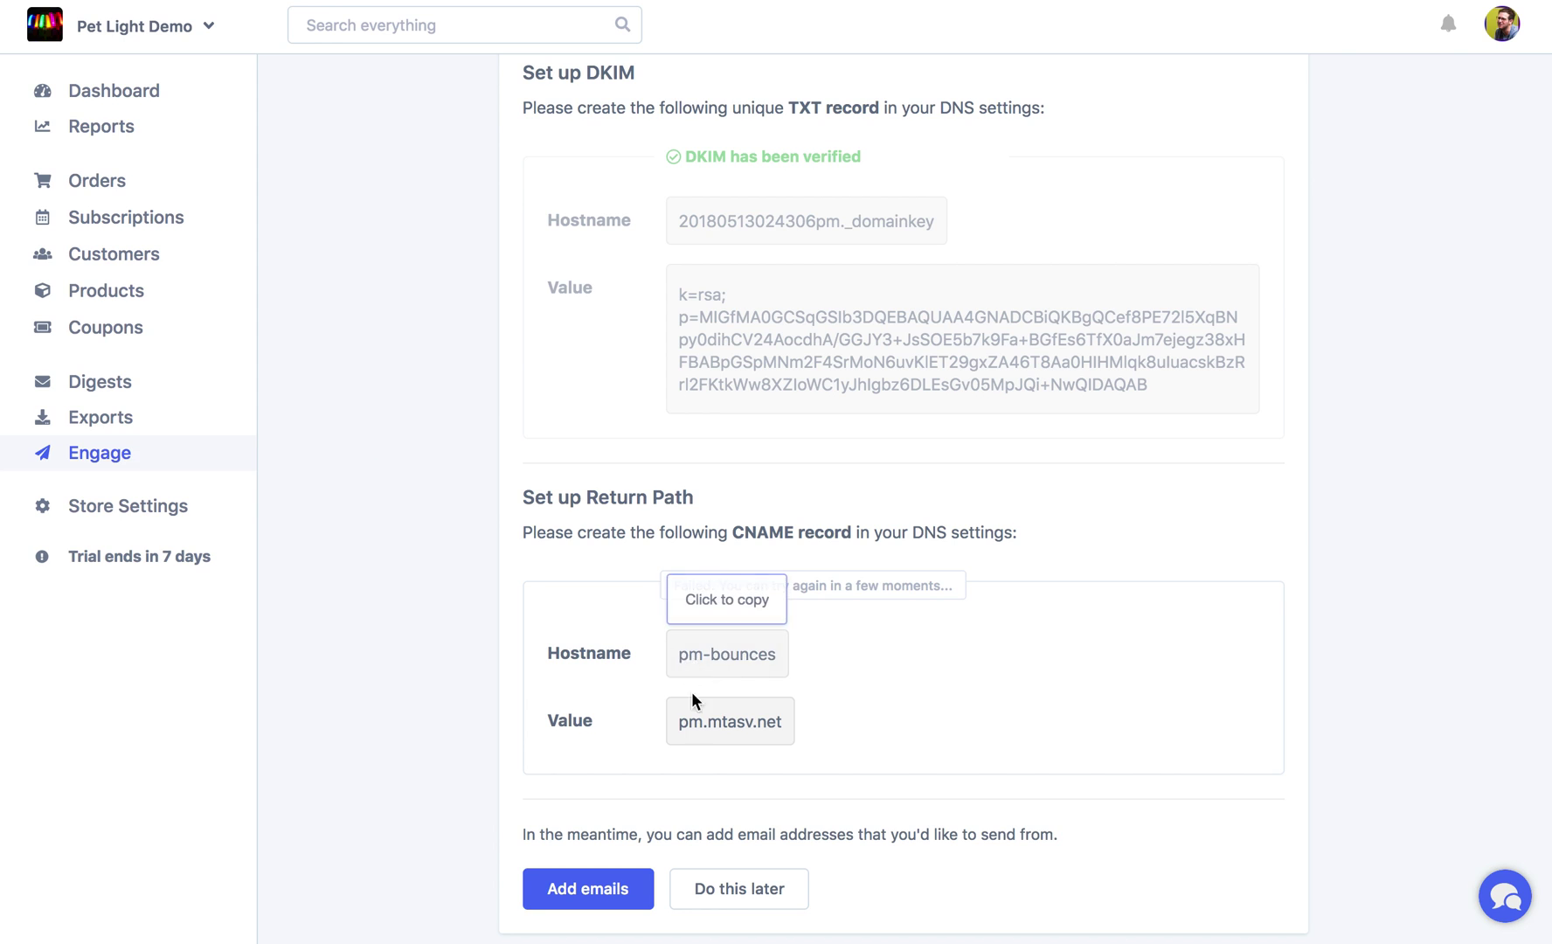
pyautogui.click(699, 725)
pyautogui.press('super+Tab')
pyautogui.click(670, 495)
pyautogui.press('super+v')
pyautogui.click(1127, 494)
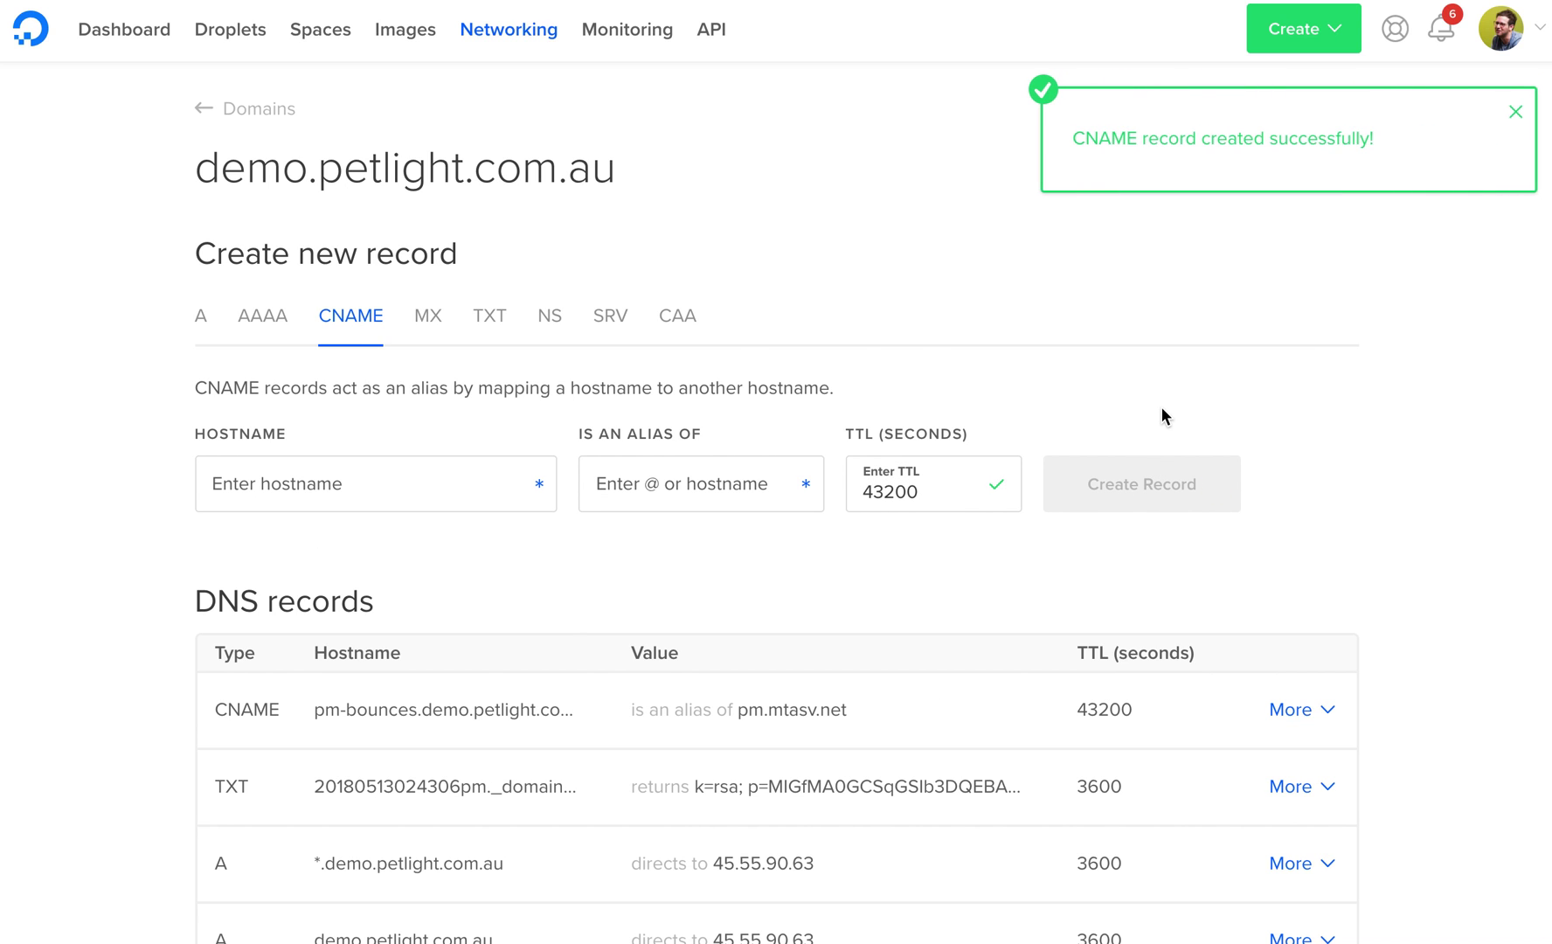
pyautogui.press('super+Tab')
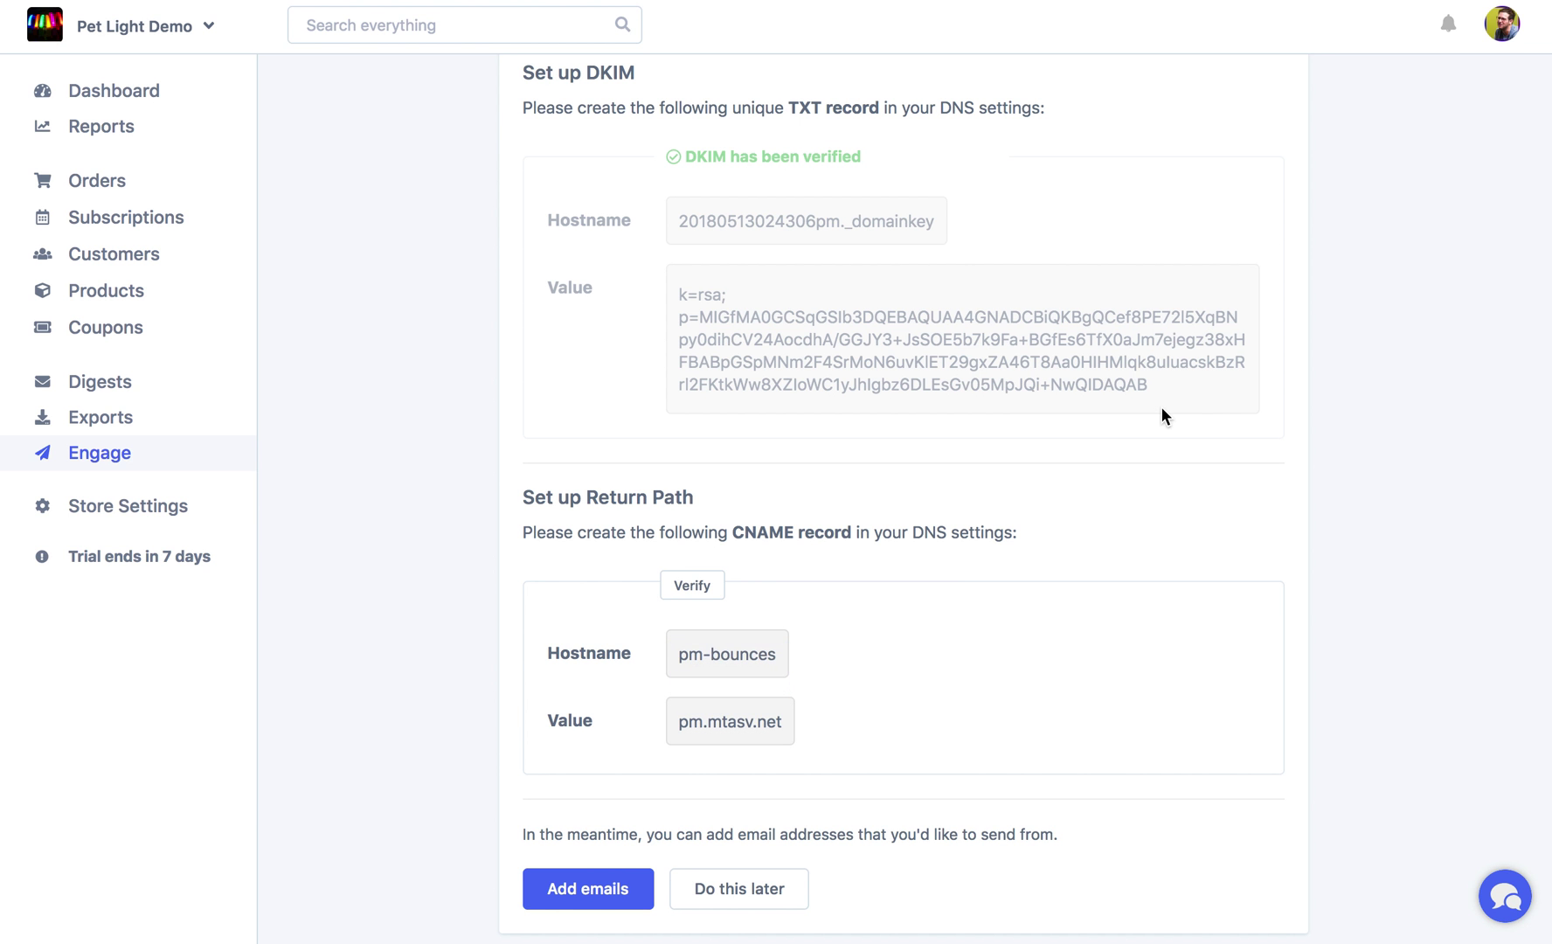
# Retry the Return Path verification and go to the Engage overview page.
pyautogui.click(712, 590)
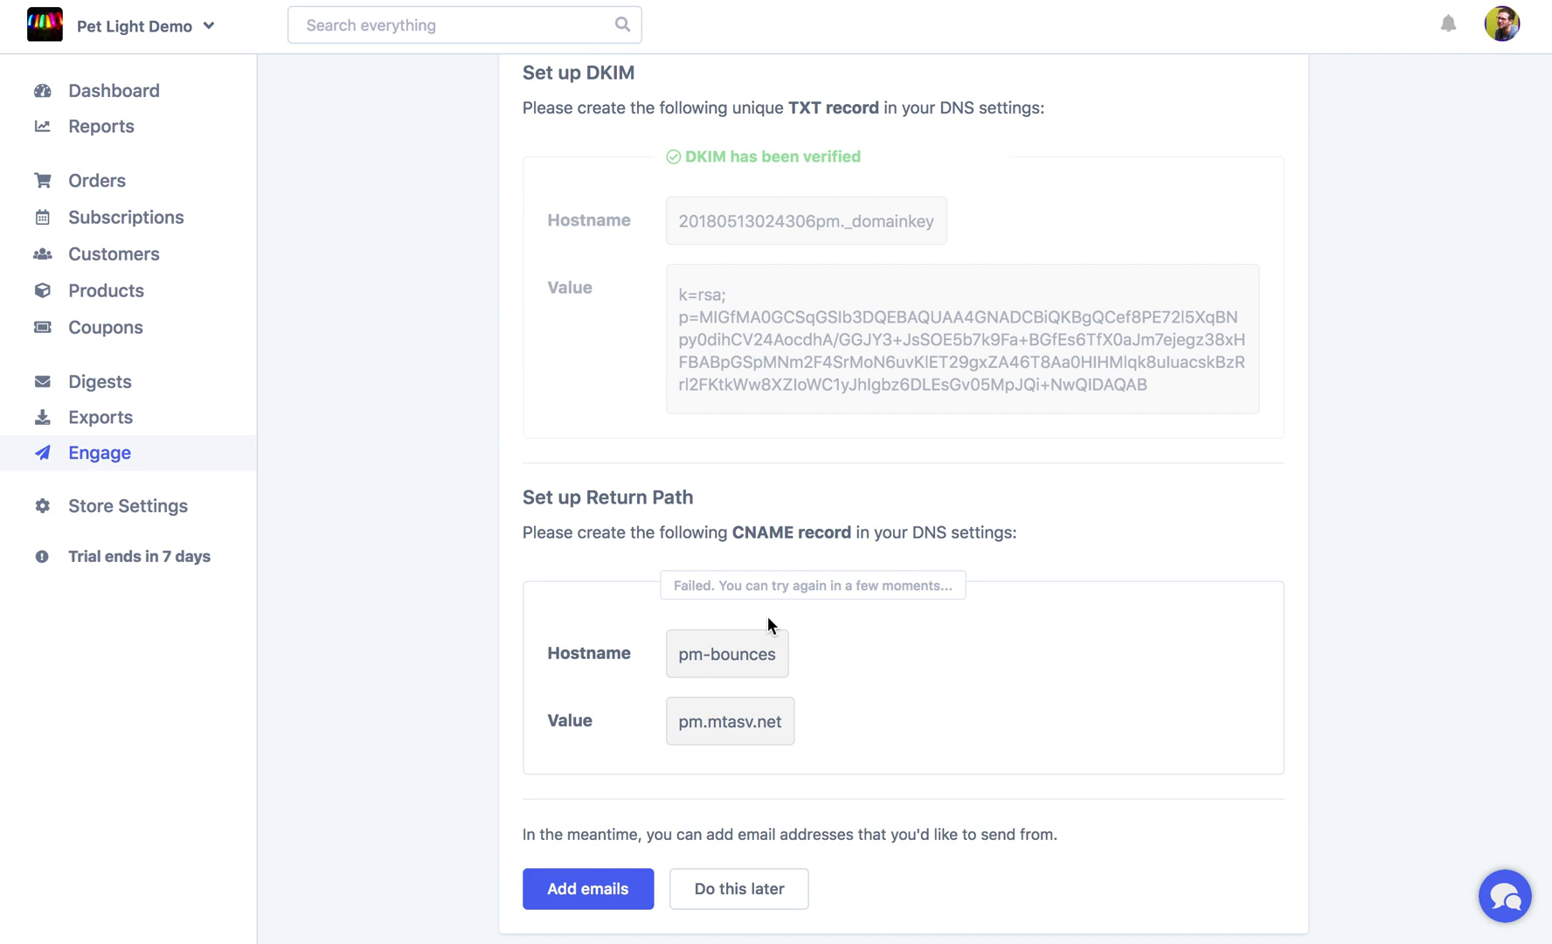
pyautogui.scroll(-3, 768, 617)
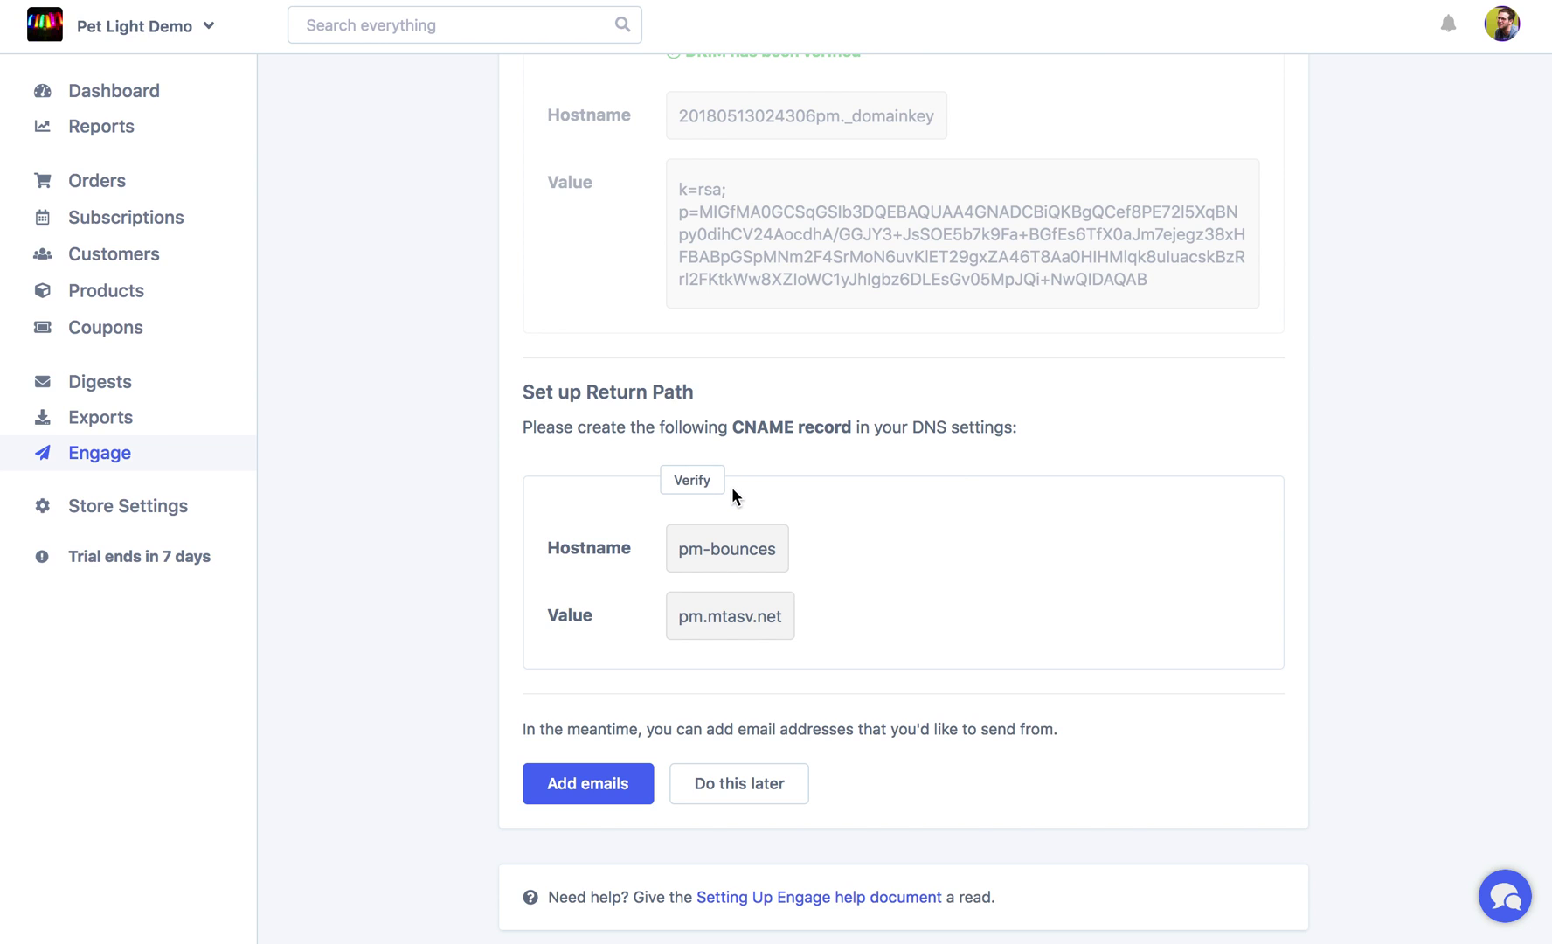
pyautogui.click(83, 459)
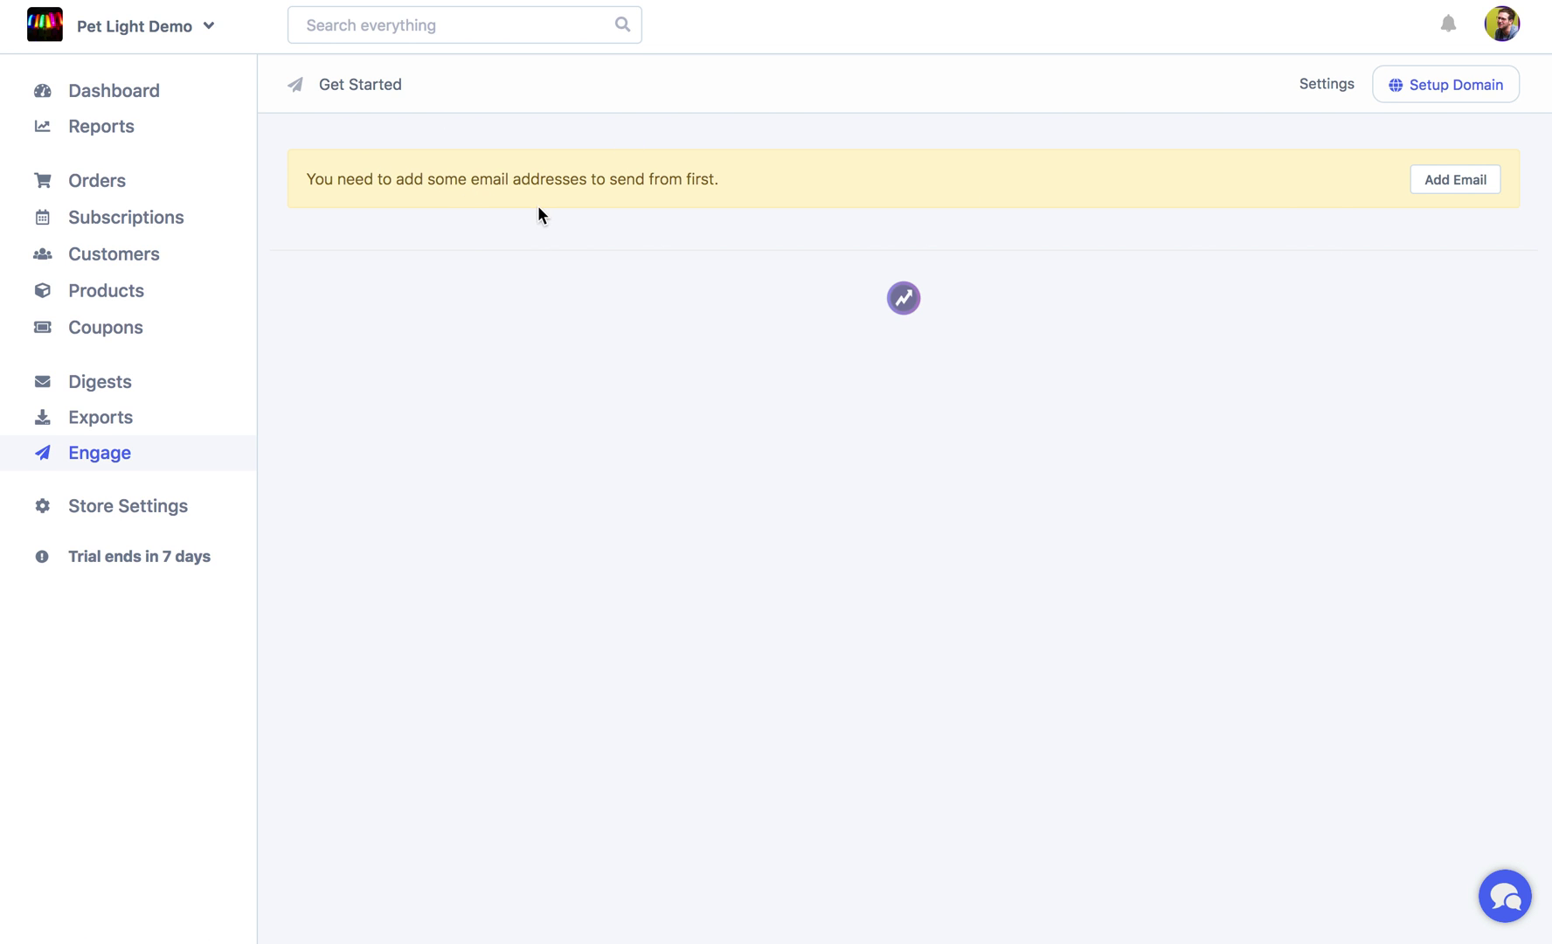
# Add a sender email on demo.petlight.com.au with the sender's full name, then reload Engage.
pyautogui.click(1469, 187)
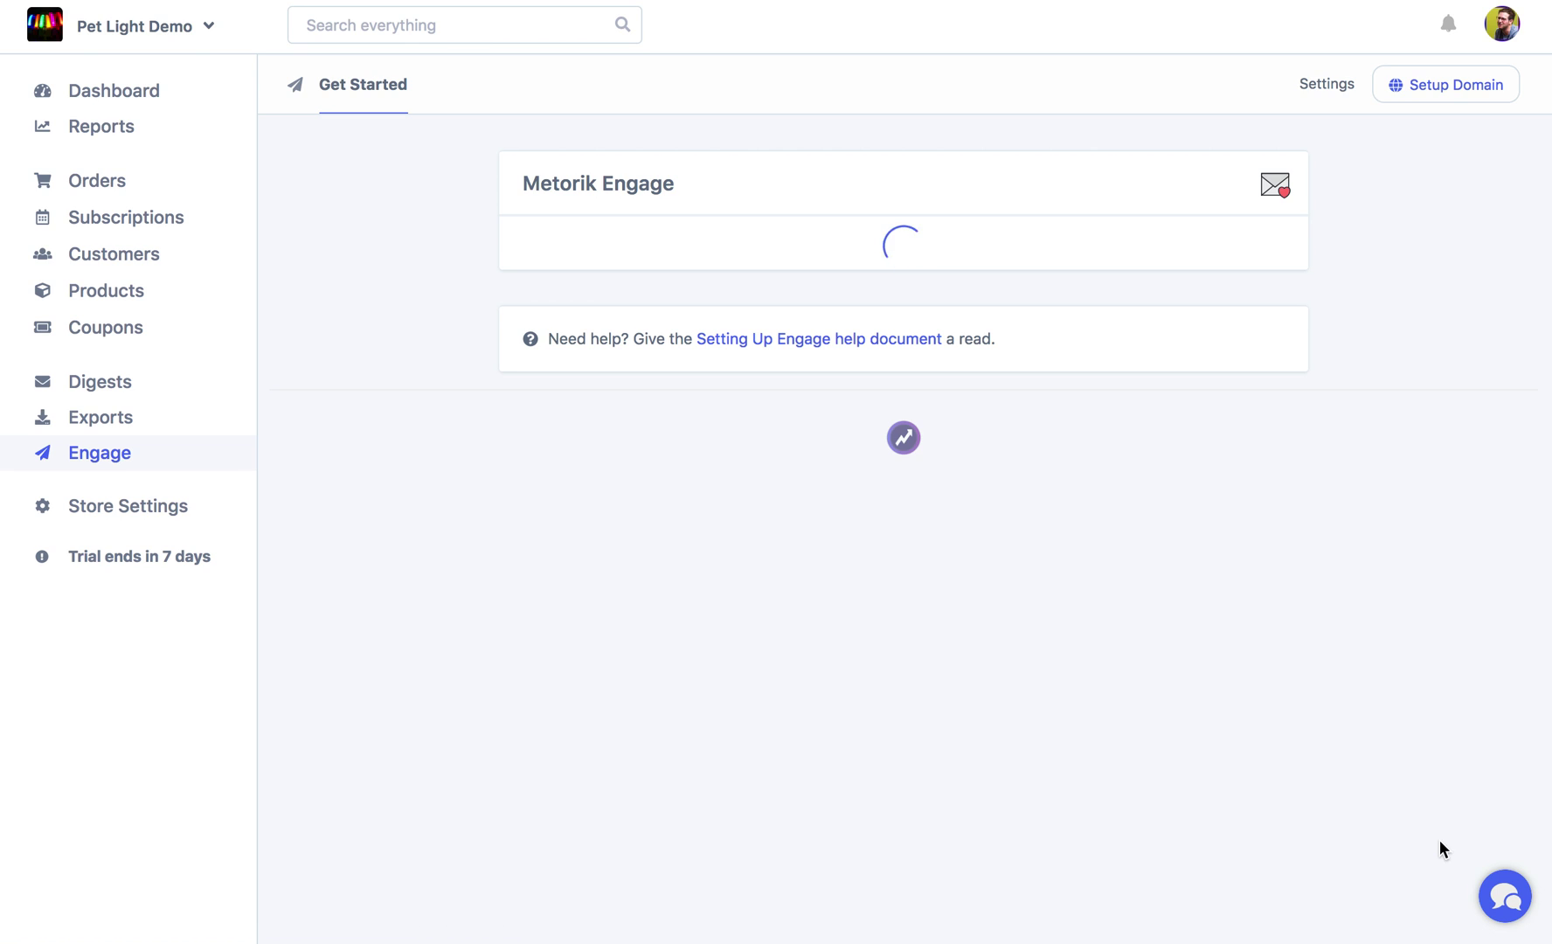
pyautogui.click(727, 395)
pyautogui.write('Bryce')
pyautogui.press('Tab')
pyautogui.write('bryce')
pyautogui.click(601, 654)
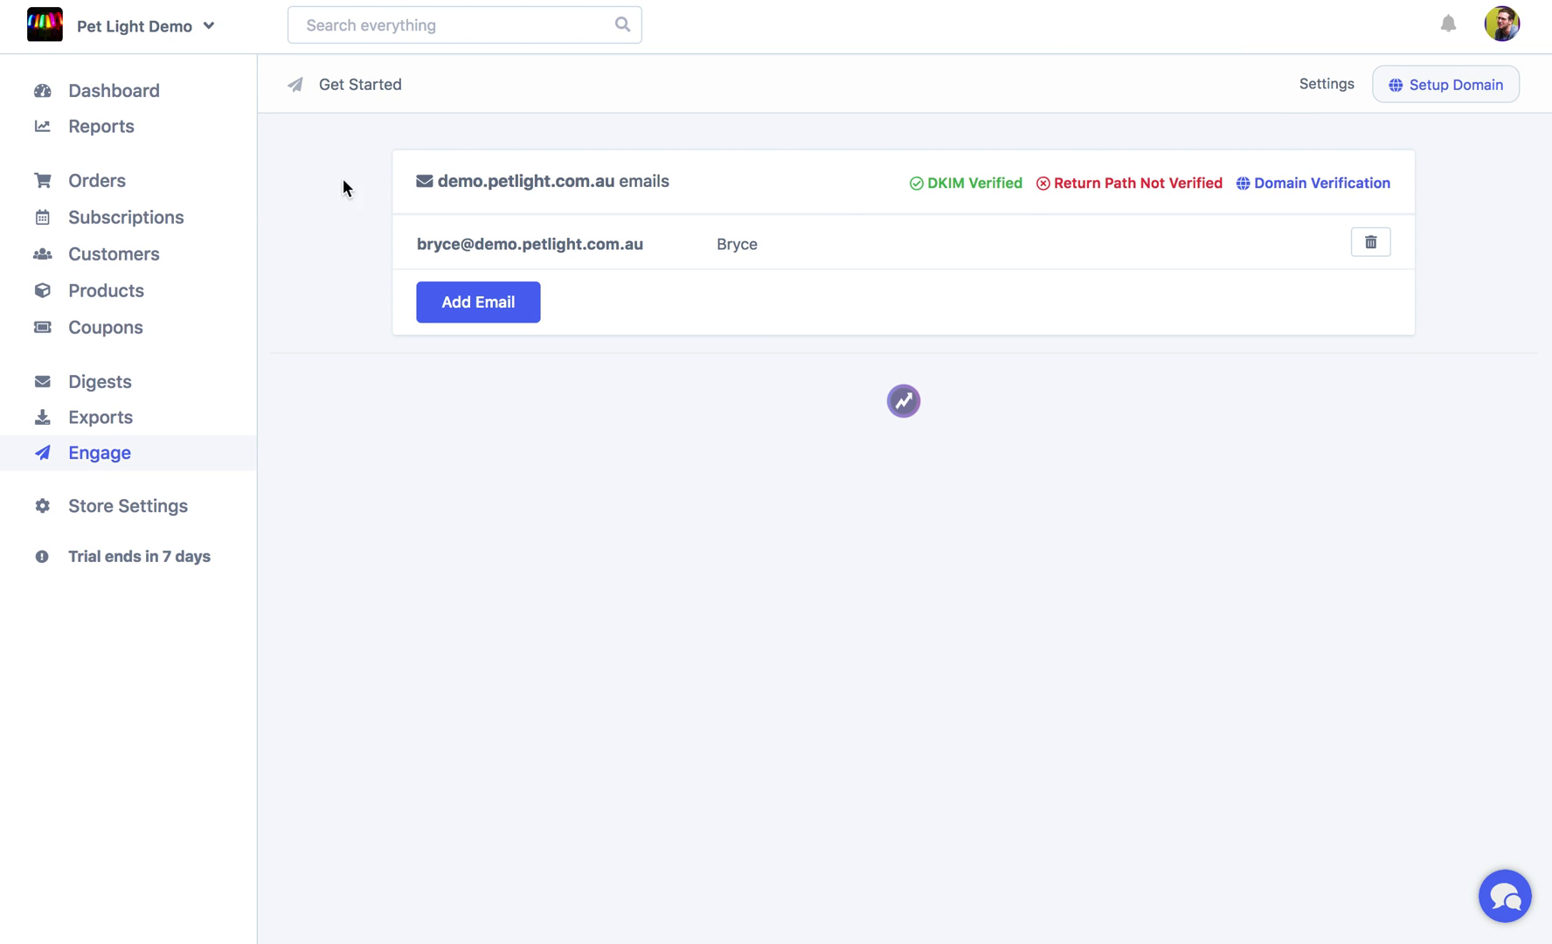
pyautogui.click(138, 459)
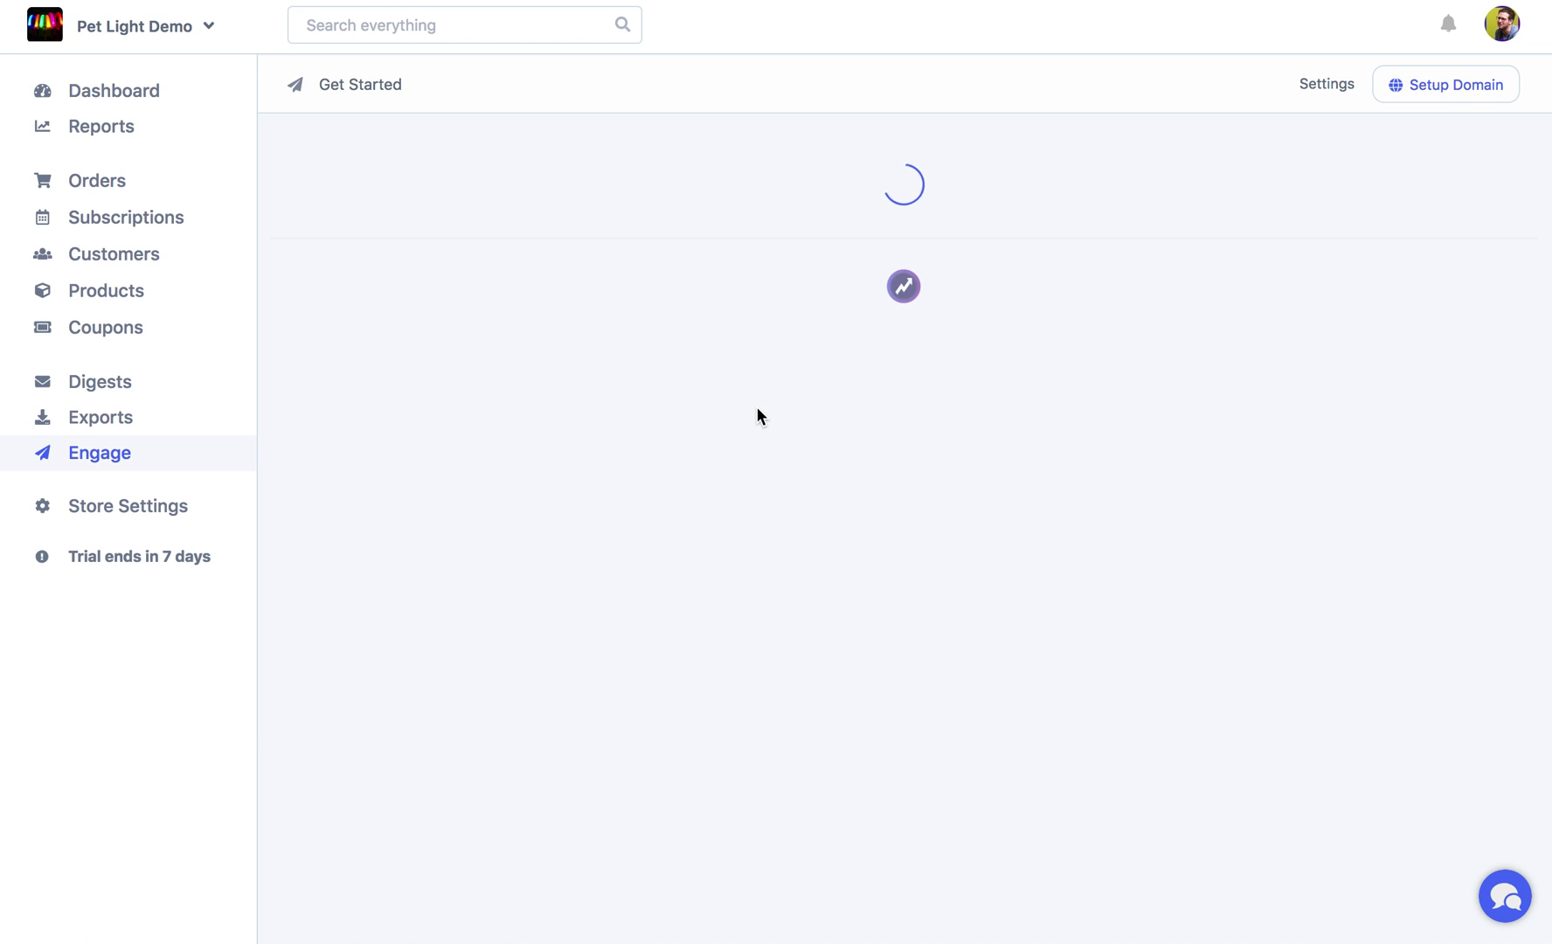